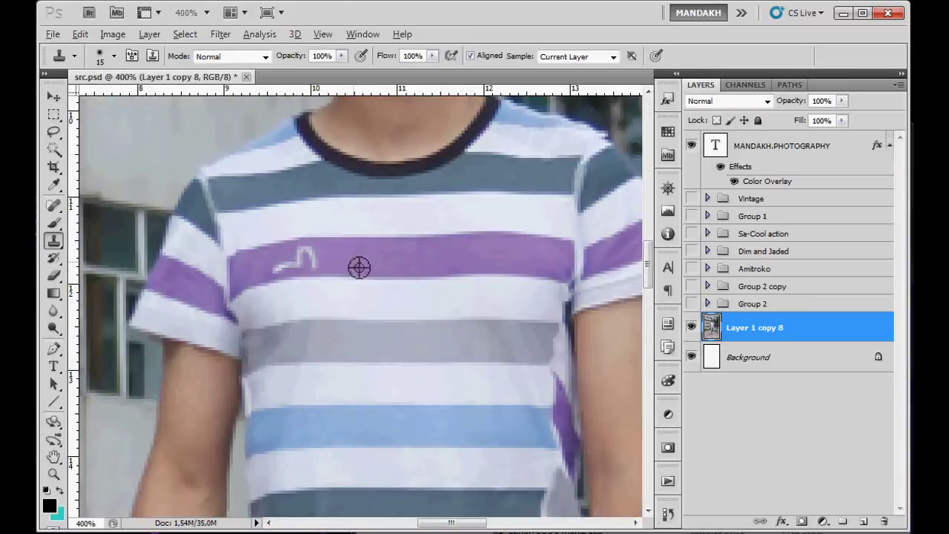
- Try to clone the purple stripe fabric over the small white logo on the shirt's chest
{"action": "left_click", "coordinate": [360, 264]}
{"action": "left_click", "coordinate": [300, 261]}
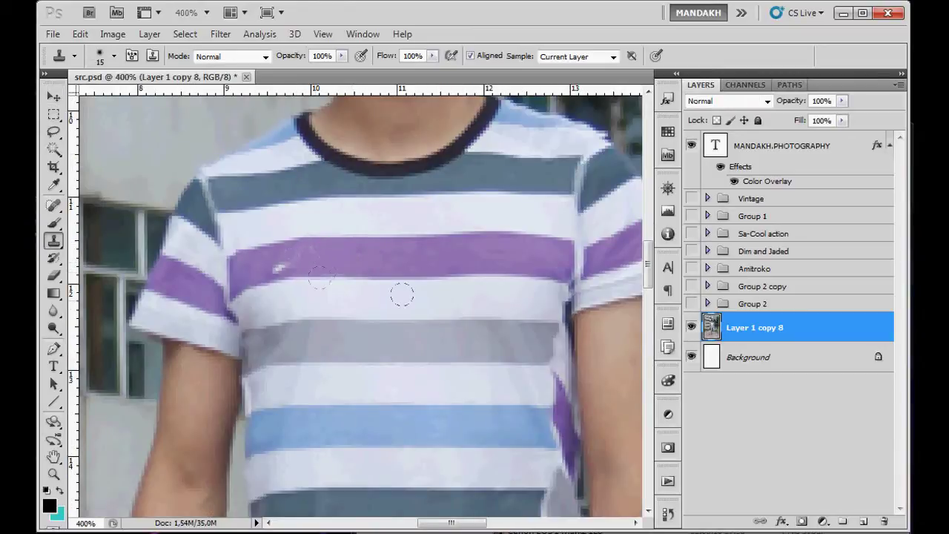
{"action": "left_click", "coordinate": [274, 267]}
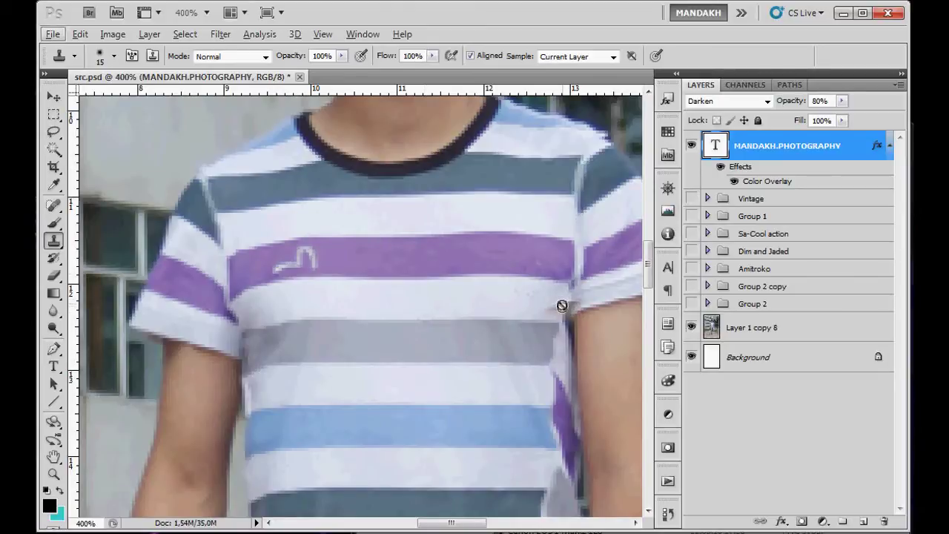
- Preview the Vintage, Sa-Cool action and Dim and Jaded effect groups on the whole photo, one at a time, leaving each hidden
{"action": "left_click", "coordinate": [57, 98]}
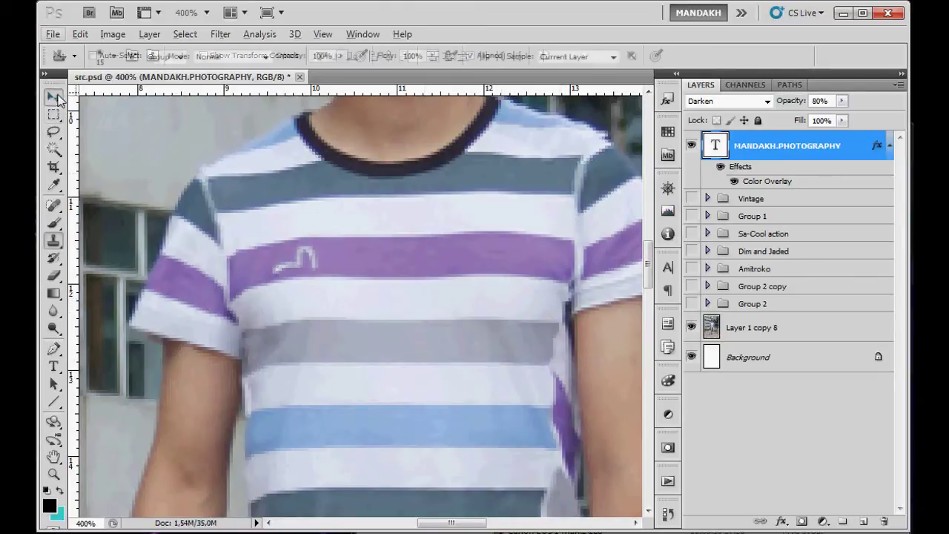
{"action": "scroll", "coordinate": [379, 214], "scroll_direction": "down", "scroll_amount": 5}
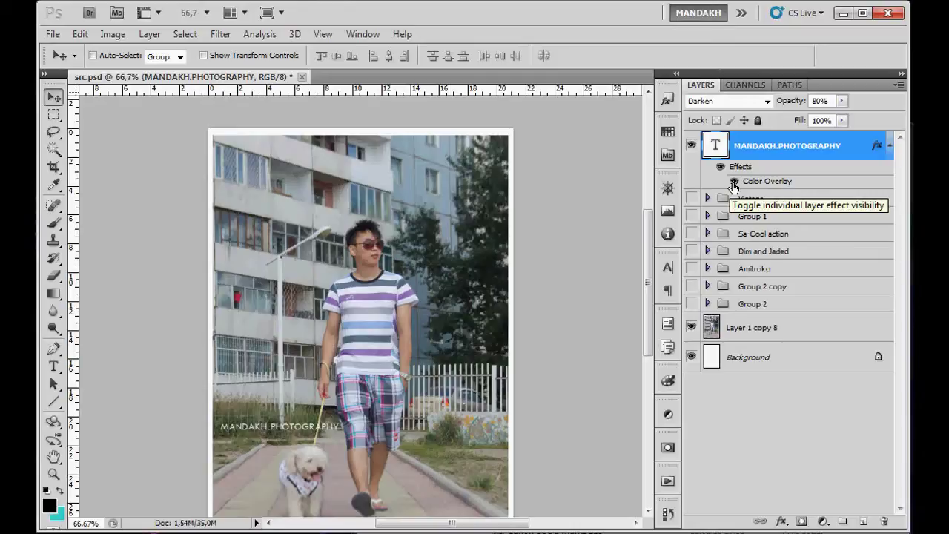
{"action": "left_click", "coordinate": [690, 199]}
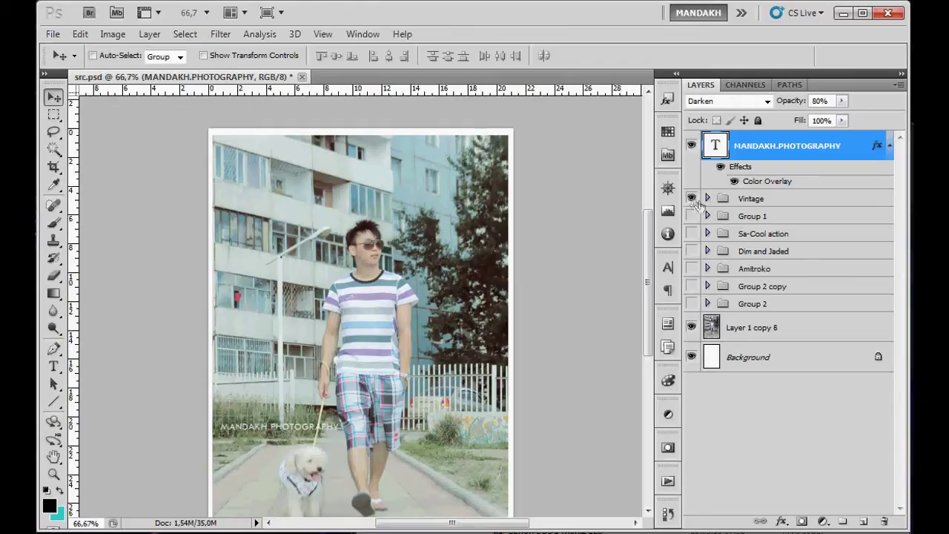
{"action": "left_click", "coordinate": [690, 198]}
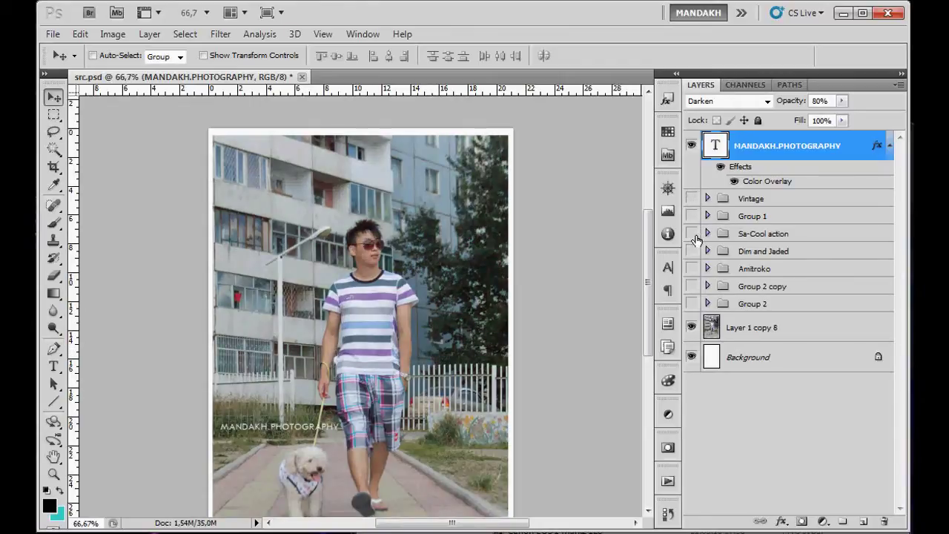
{"action": "left_click", "coordinate": [690, 234]}
{"action": "left_click_drag", "start_coordinate": [411, 406], "coordinate": [436, 356]}
{"action": "left_click", "coordinate": [691, 233]}
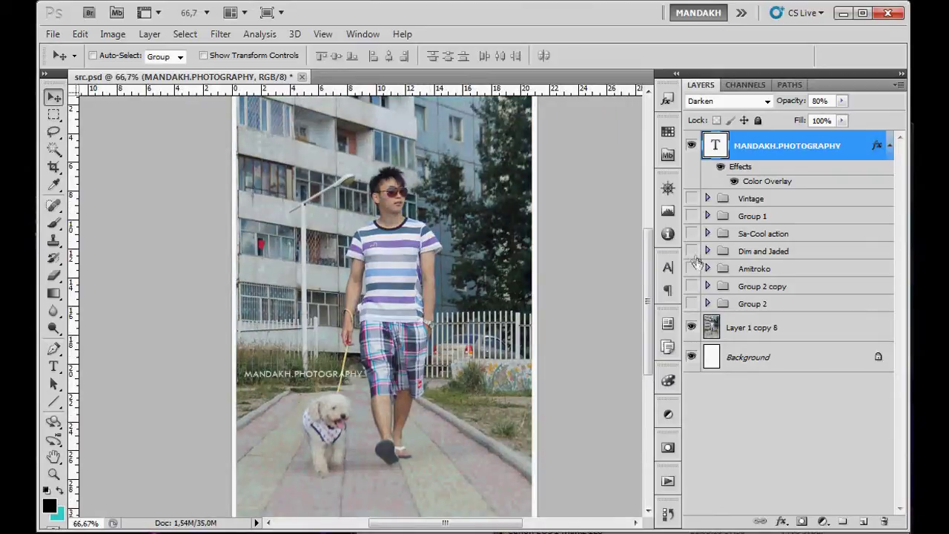
{"action": "left_click", "coordinate": [691, 252]}
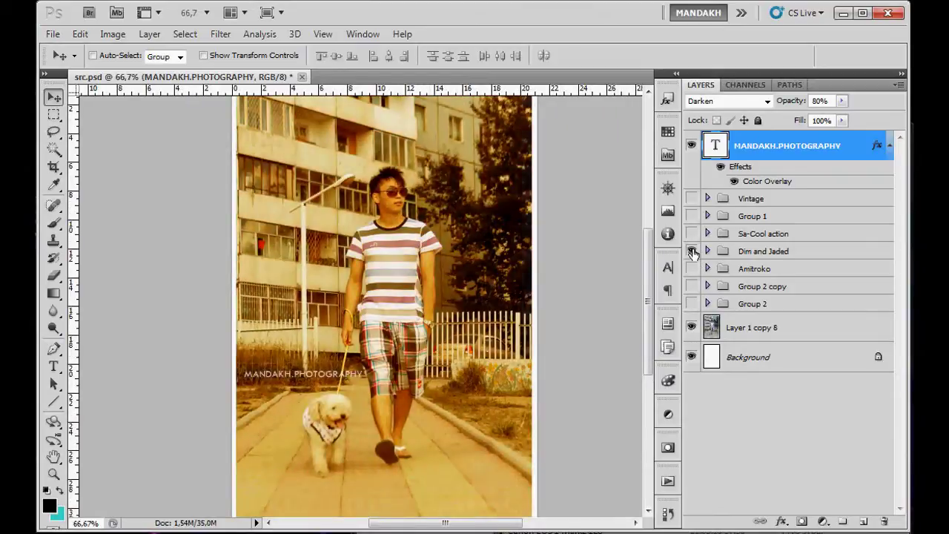
{"action": "left_click", "coordinate": [691, 252]}
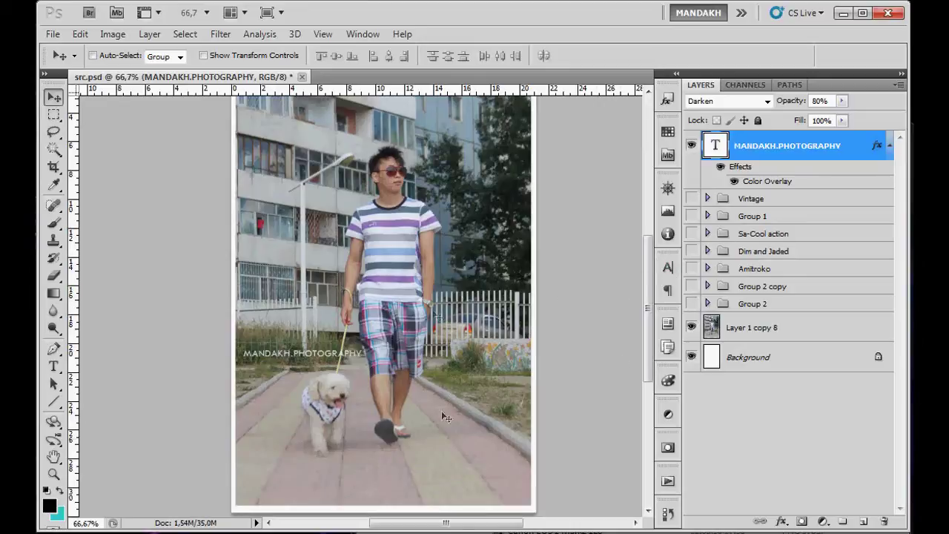
- Switch to the browser and download the "Ps Action for Photography by mandakh.net.rar" archive from MediaFire
{"action": "key", "text": "alt+Tab"}
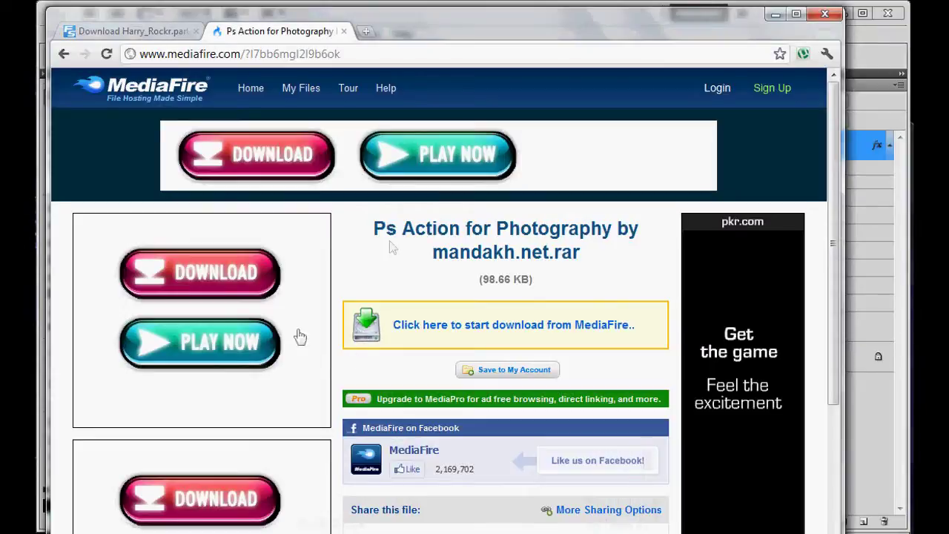
{"action": "mouse_move", "coordinate": [576, 24]}
{"action": "left_mouse_down"}
{"action": "mouse_move", "coordinate": [583, 9]}
{"action": "mouse_move", "coordinate": [589, 16]}
{"action": "left_mouse_up"}
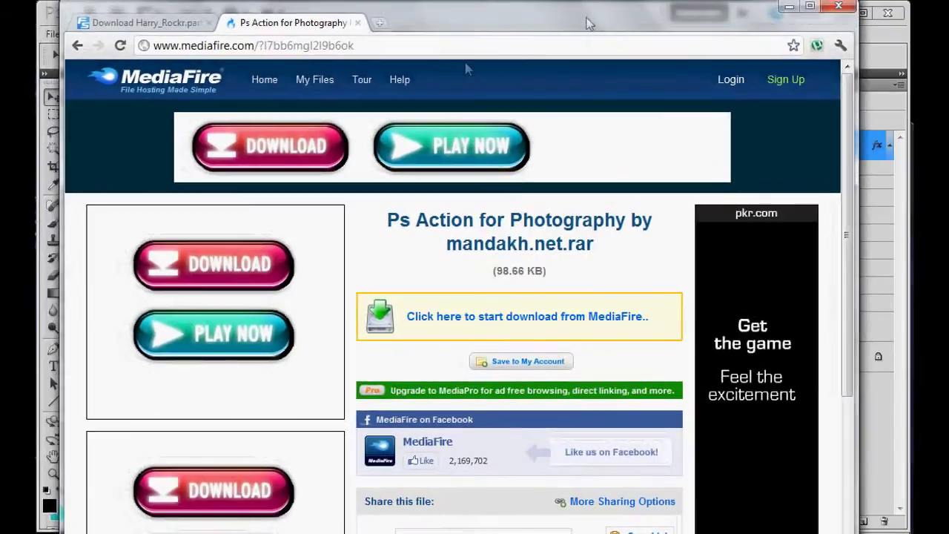
{"action": "left_click", "coordinate": [420, 319]}
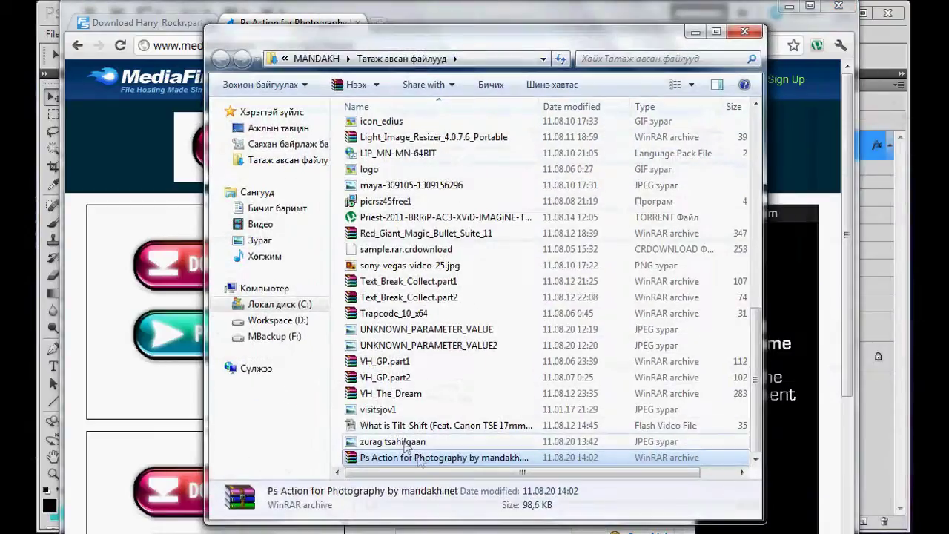
- Extract the Ps Action for Photography archive into its own folder and open the Action Photography folder inside it
{"action": "right_click", "coordinate": [427, 464]}
{"action": "left_click", "coordinate": [508, 252]}
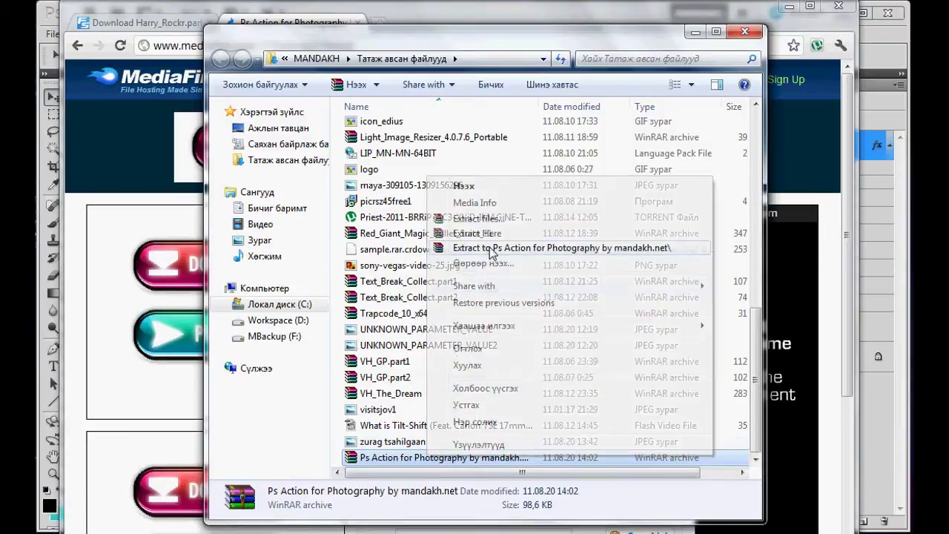
{"action": "double_click", "coordinate": [363, 443]}
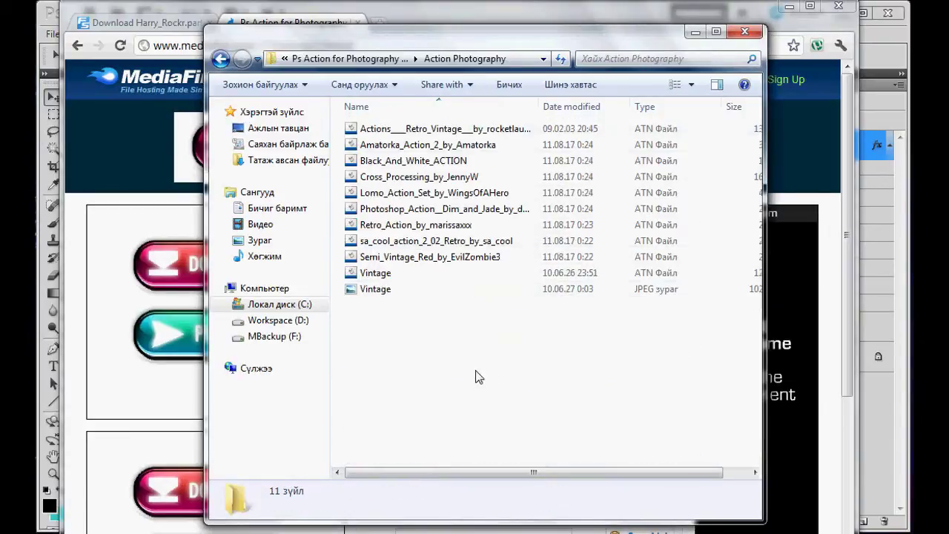
- Go back up one level and copy the extracted Action Photography folder
{"action": "left_click", "coordinate": [220, 59]}
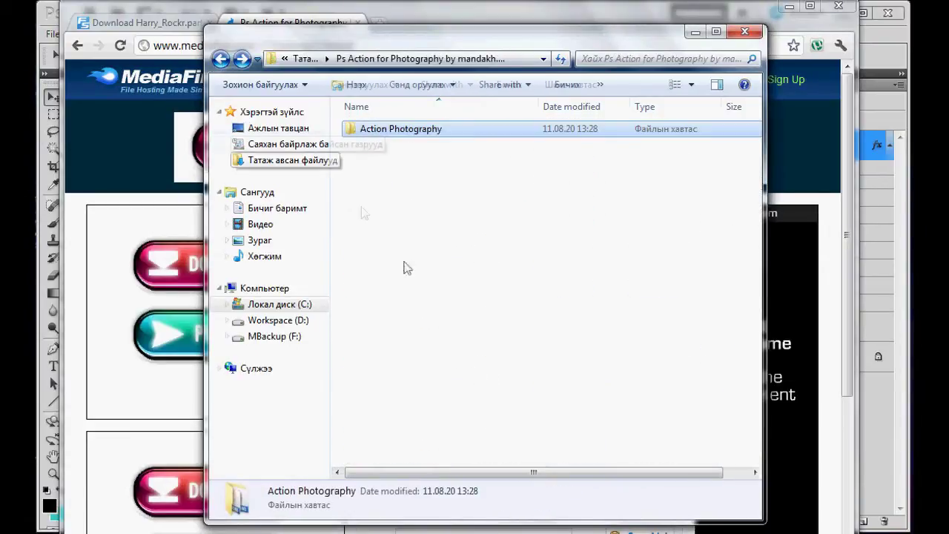
{"action": "right_click", "coordinate": [420, 132]}
{"action": "left_click", "coordinate": [473, 394]}
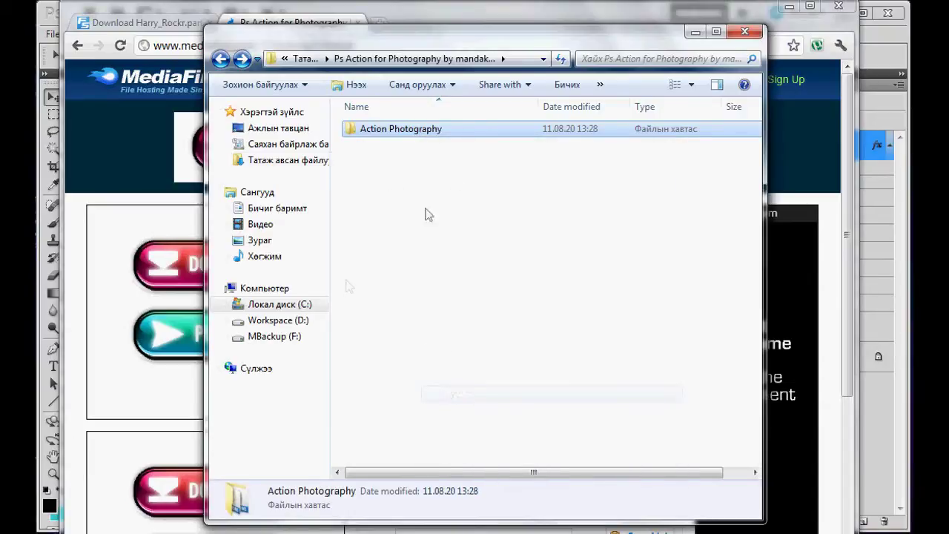
{"action": "right_click", "coordinate": [401, 135]}
{"action": "left_click", "coordinate": [461, 398]}
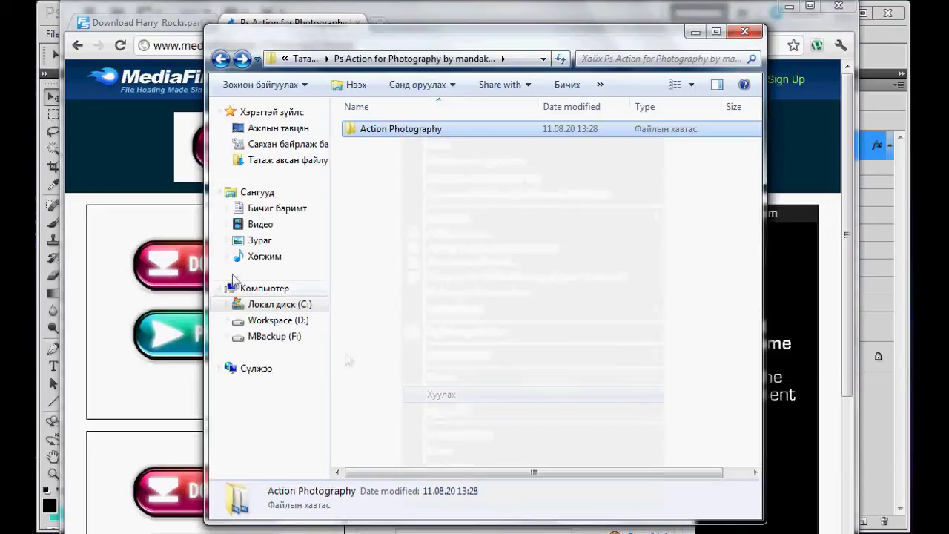
- Navigate to the Actions presets folder at C:\Program Files (x86)\Adobe\Adobe Photoshop CS5\Presets\Actions
{"action": "left_click", "coordinate": [293, 306]}
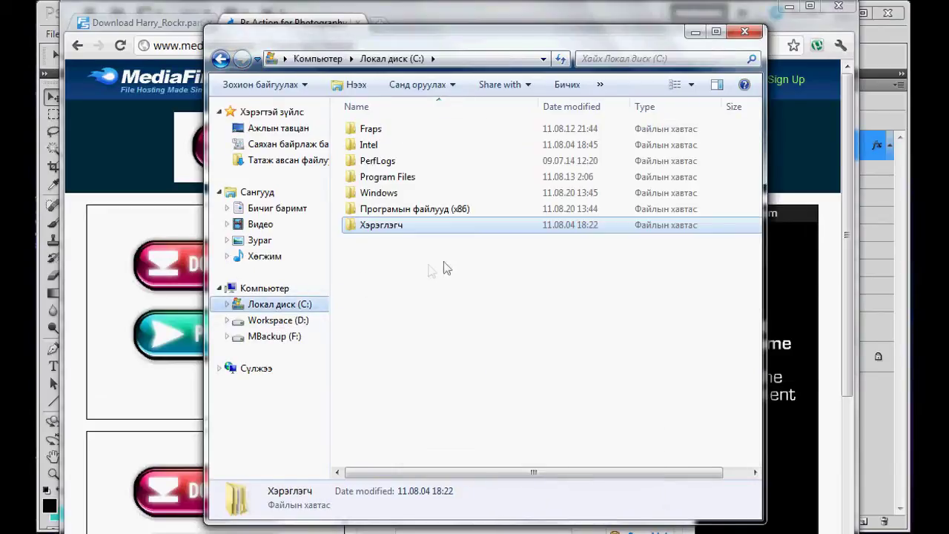
{"action": "double_click", "coordinate": [404, 213]}
{"action": "left_click", "coordinate": [397, 133]}
{"action": "double_click", "coordinate": [397, 135]}
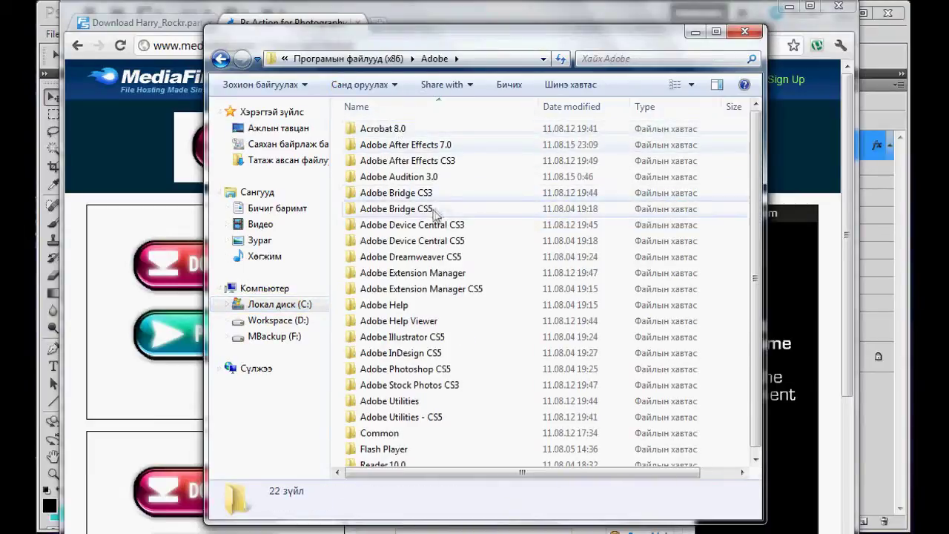
{"action": "scroll", "coordinate": [461, 395], "scroll_direction": "down", "scroll_amount": 1}
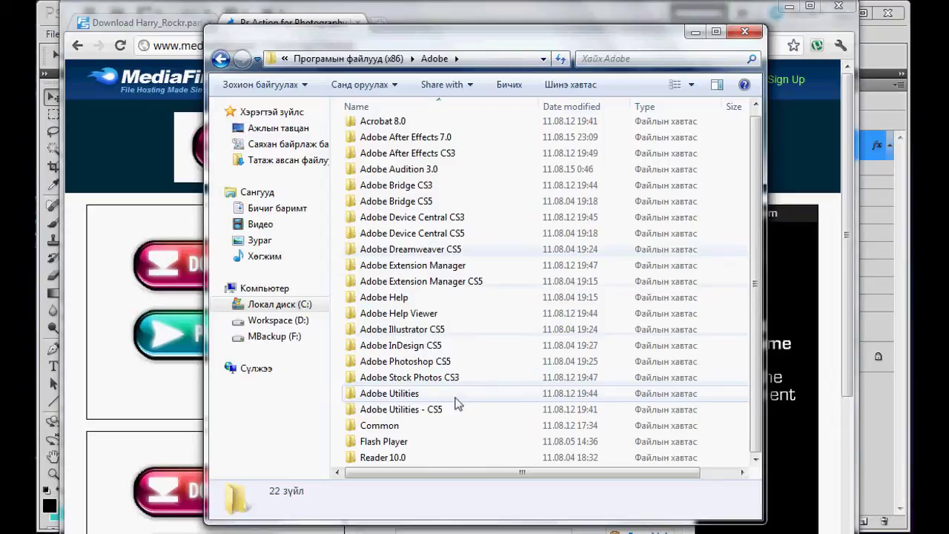
{"action": "double_click", "coordinate": [445, 362]}
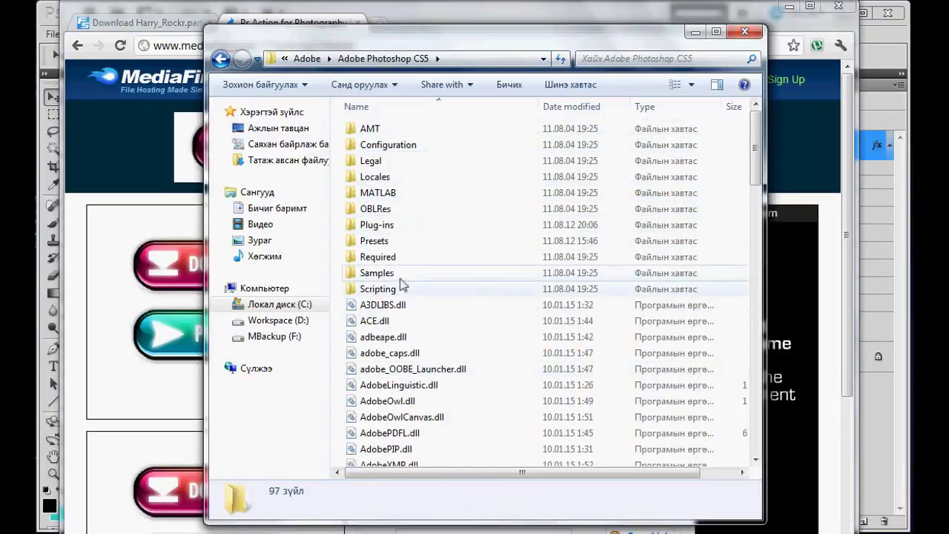
{"action": "double_click", "coordinate": [390, 241]}
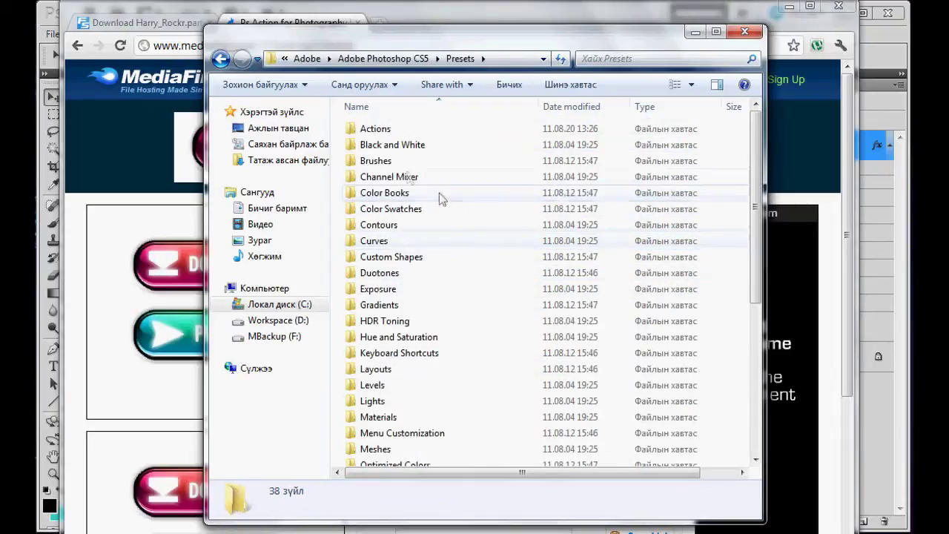
{"action": "double_click", "coordinate": [392, 131]}
- Check the action files in the Action Photography folder inside Presets\Actions, then return to the Actions folder
{"action": "right_click", "coordinate": [400, 184]}
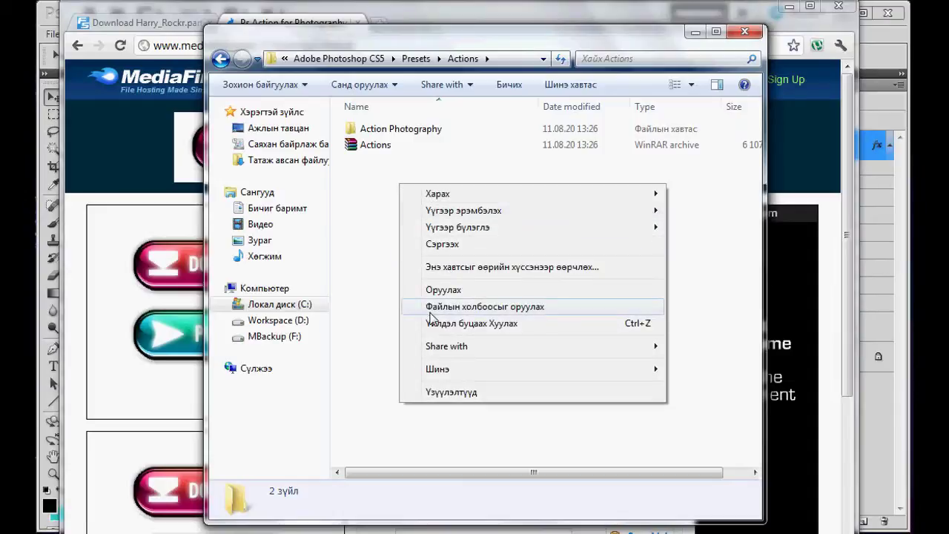
{"action": "double_click", "coordinate": [373, 132]}
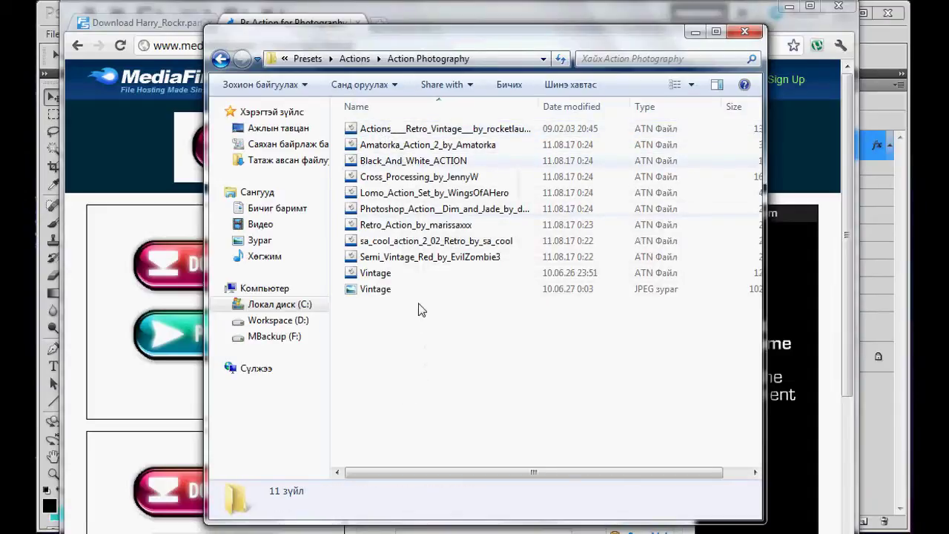
{"action": "key", "text": "BackSpace"}
- Examine each part of the Actions folder's full path, then reopen the folder from Presets
{"action": "left_click", "coordinate": [486, 61]}
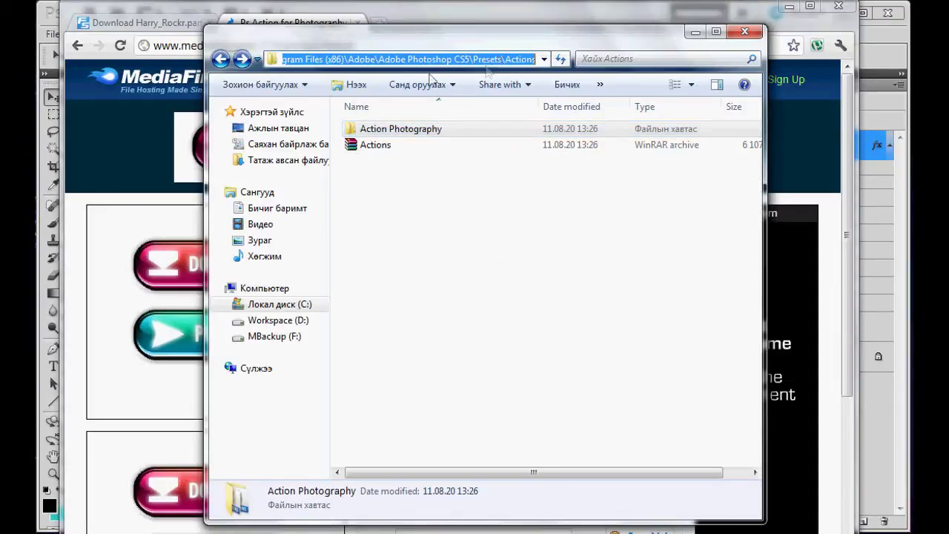
{"action": "left_click_drag", "start_coordinate": [284, 59], "coordinate": [351, 70]}
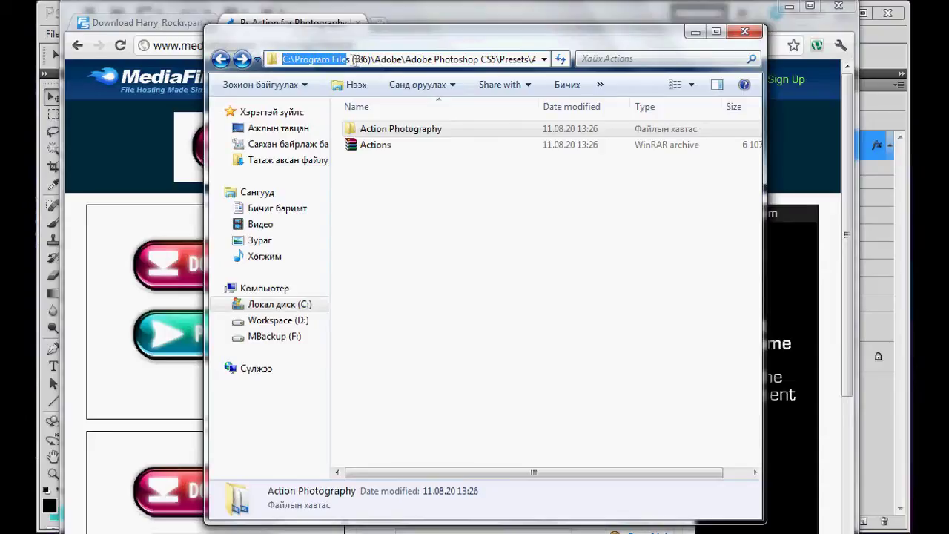
{"action": "double_click", "coordinate": [367, 60]}
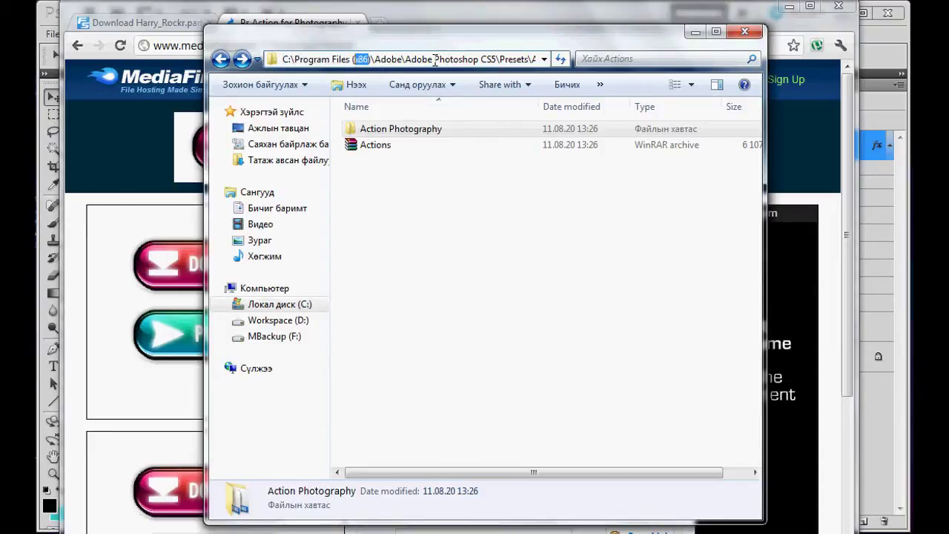
{"action": "left_click_drag", "start_coordinate": [525, 60], "coordinate": [552, 61]}
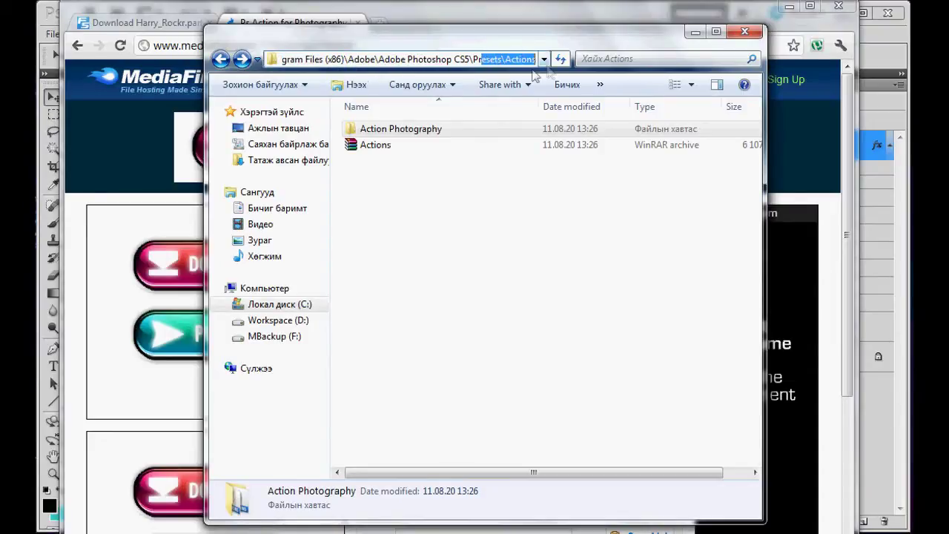
{"action": "left_click", "coordinate": [431, 270]}
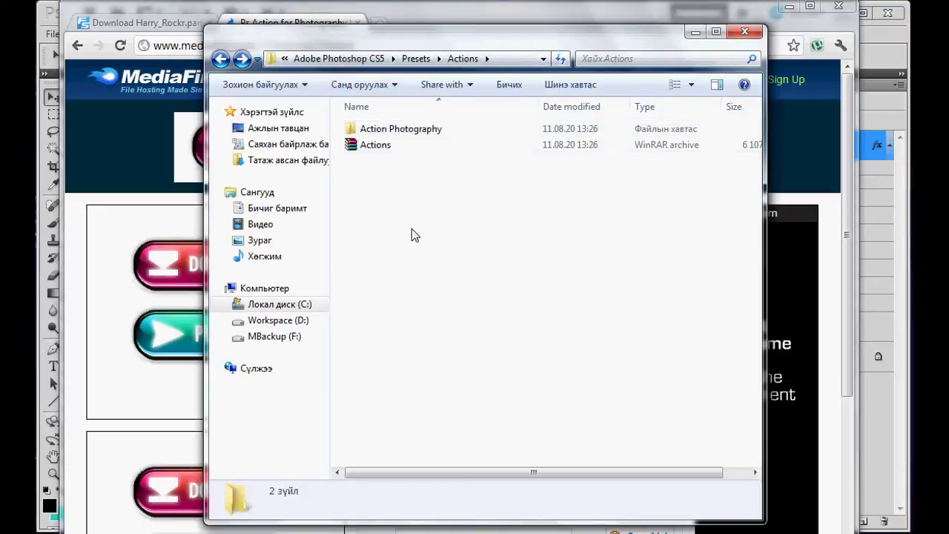
{"action": "key", "text": "BackSpace"}
{"action": "double_click", "coordinate": [398, 130]}
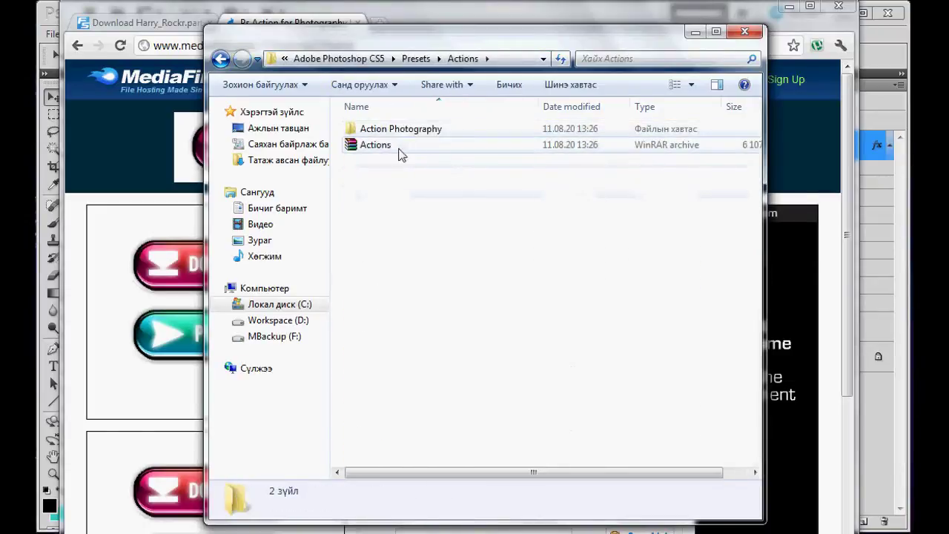
- Switch back to Photoshop, display the Actions list and review the action sets available for loading
{"action": "left_click", "coordinate": [696, 31]}
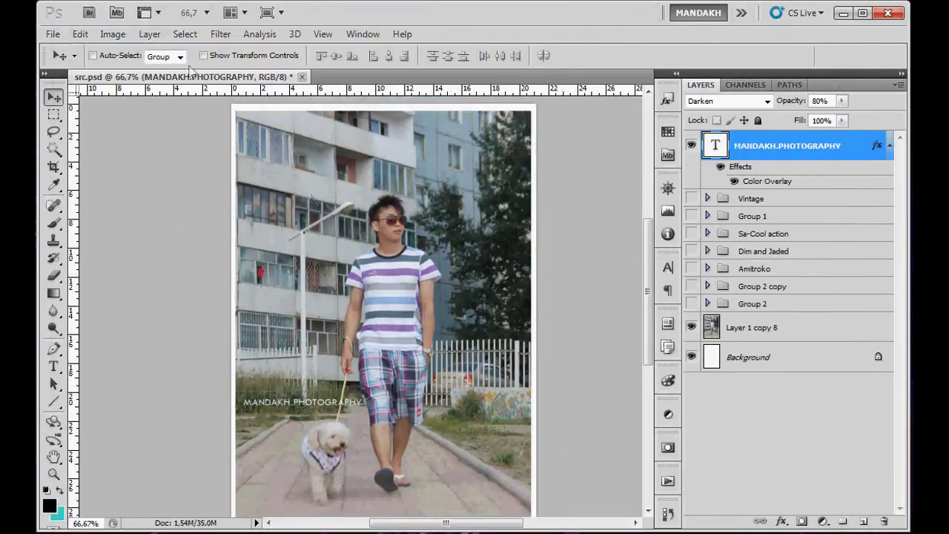
{"action": "left_click", "coordinate": [360, 32]}
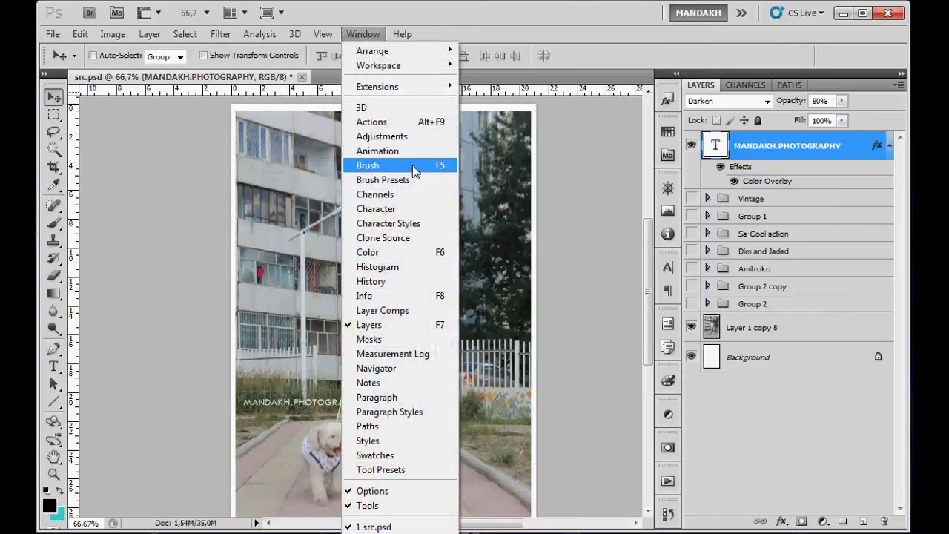
{"action": "left_click", "coordinate": [421, 131]}
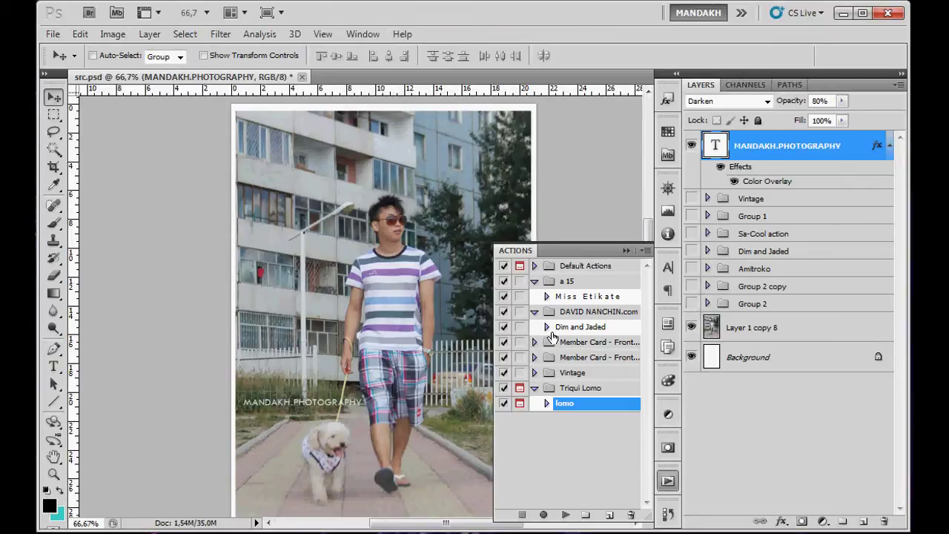
{"action": "left_click", "coordinate": [646, 251]}
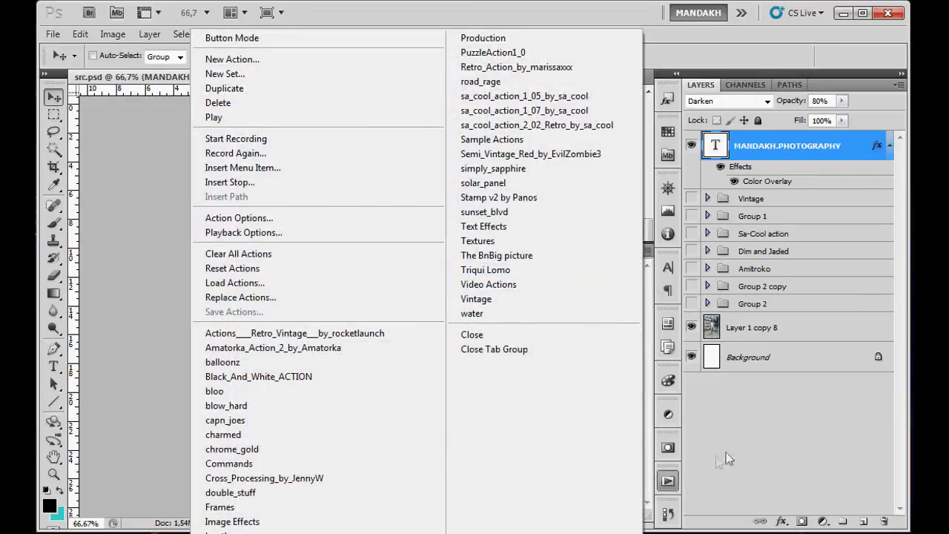
{"action": "left_click", "coordinate": [485, 270]}
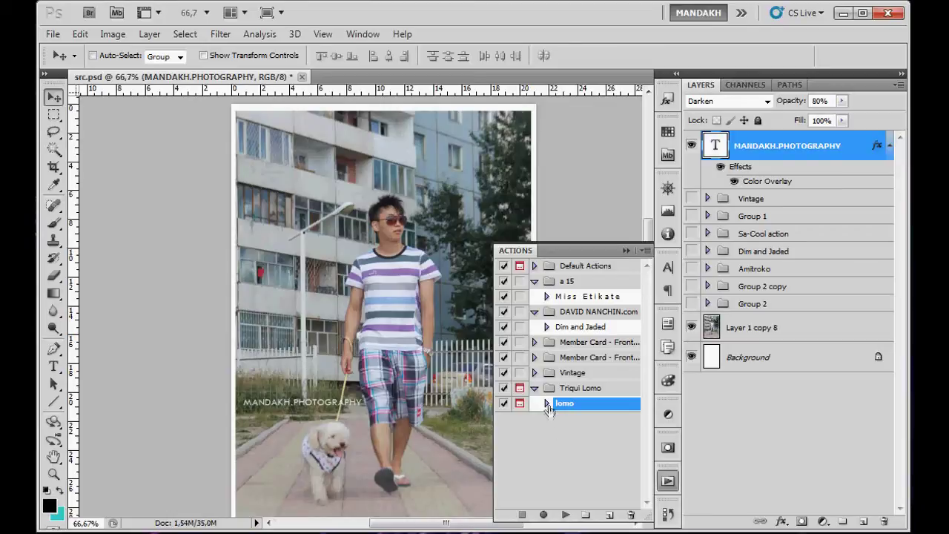
- Review the action sets available for loading, check the action files in the Action Photography folder in Explorer, then return to Photoshop
{"action": "left_click", "coordinate": [646, 251]}
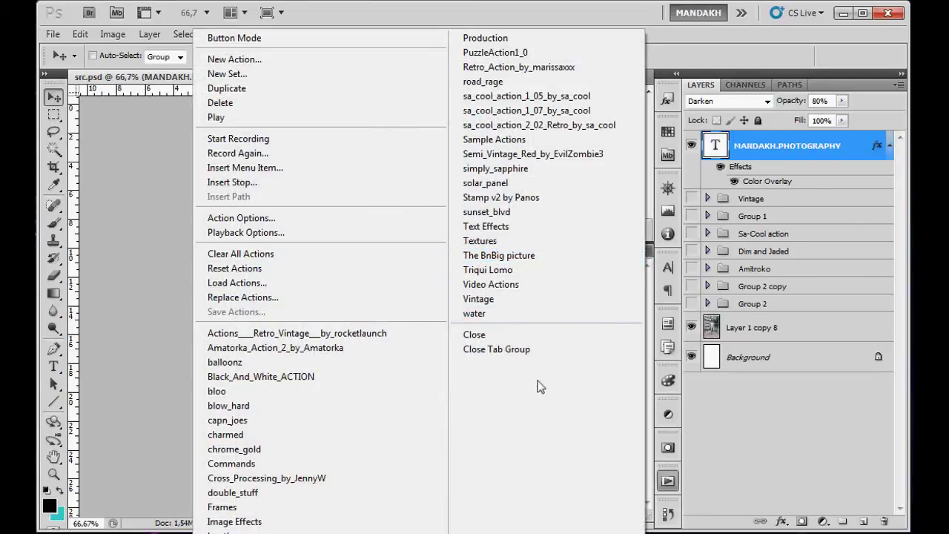
{"action": "left_click", "coordinate": [770, 444]}
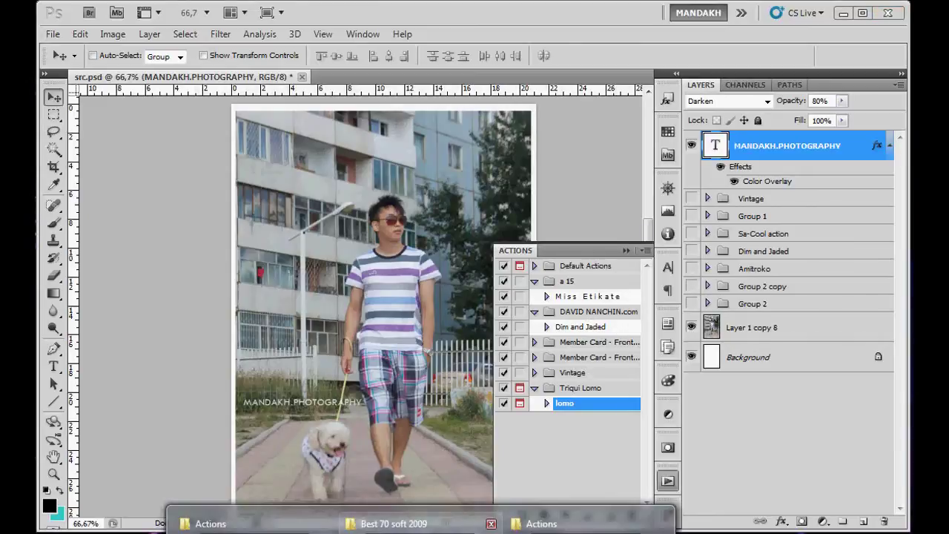
{"action": "left_click", "coordinate": [215, 519]}
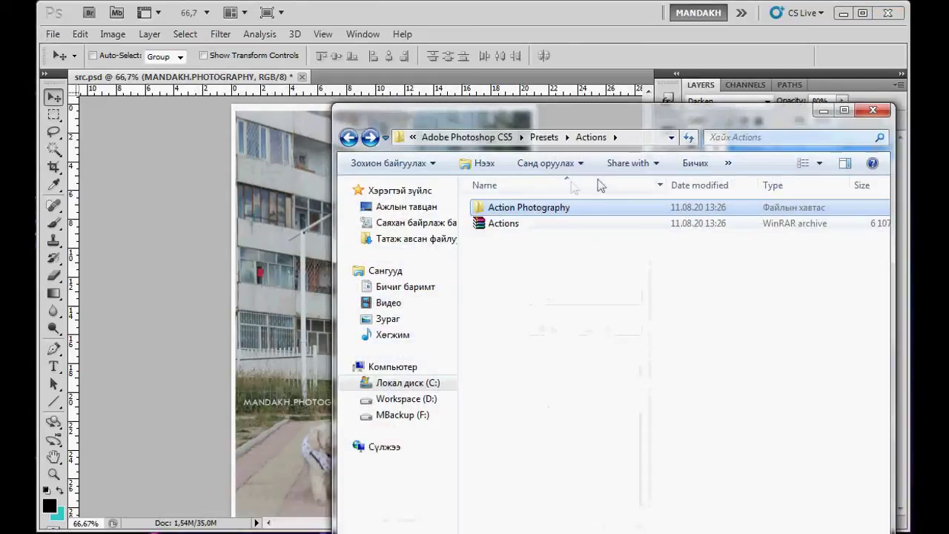
{"action": "double_click", "coordinate": [498, 210]}
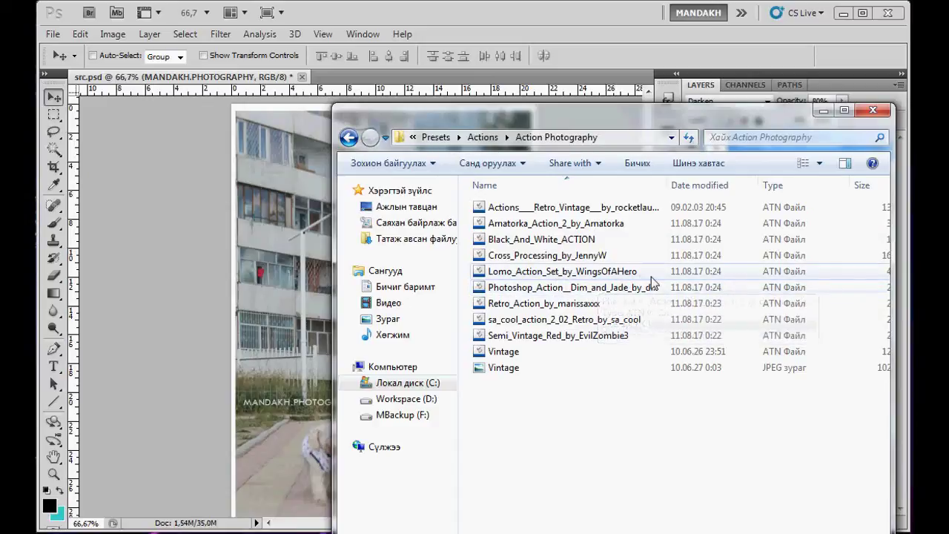
{"action": "key", "text": "alt+F4"}
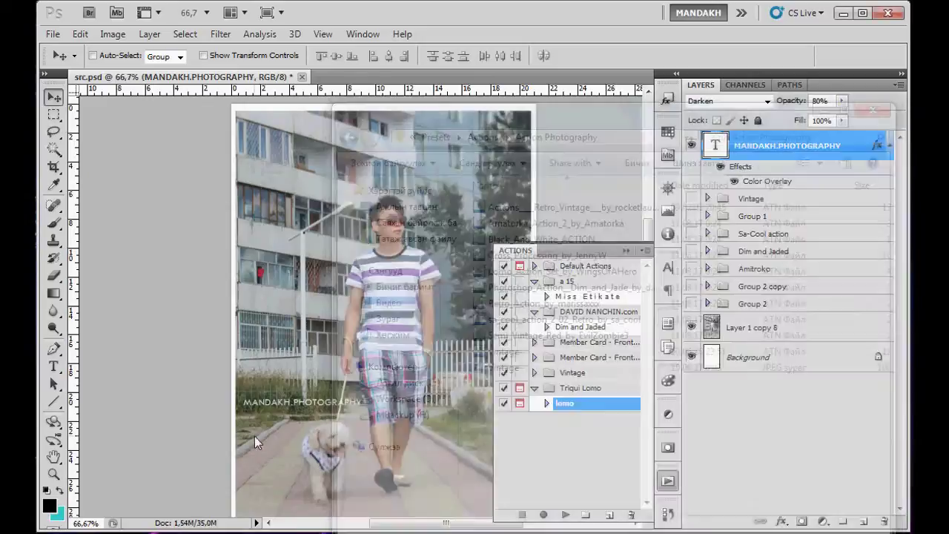
- Load the Lomo action set and expand it to list its individual actions
{"action": "left_click", "coordinate": [646, 252]}
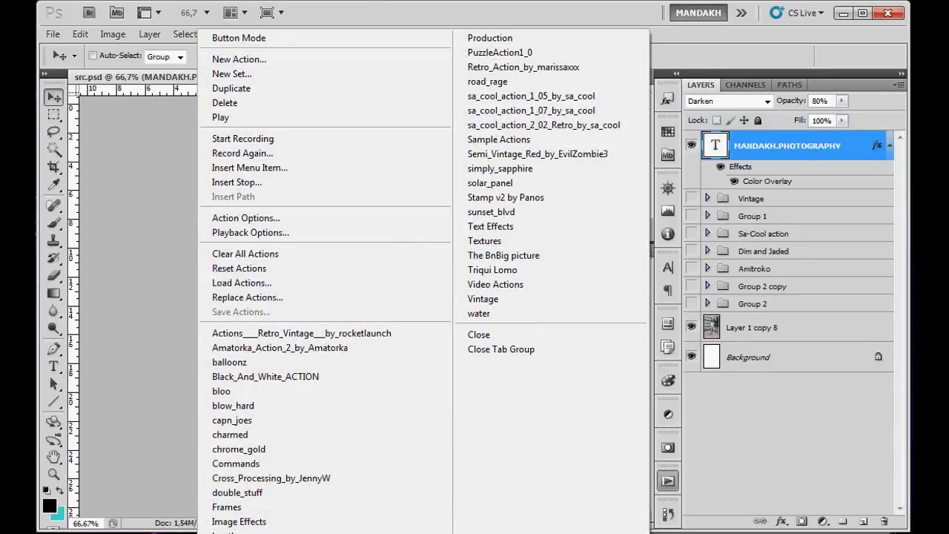
{"action": "left_click", "coordinate": [491, 270]}
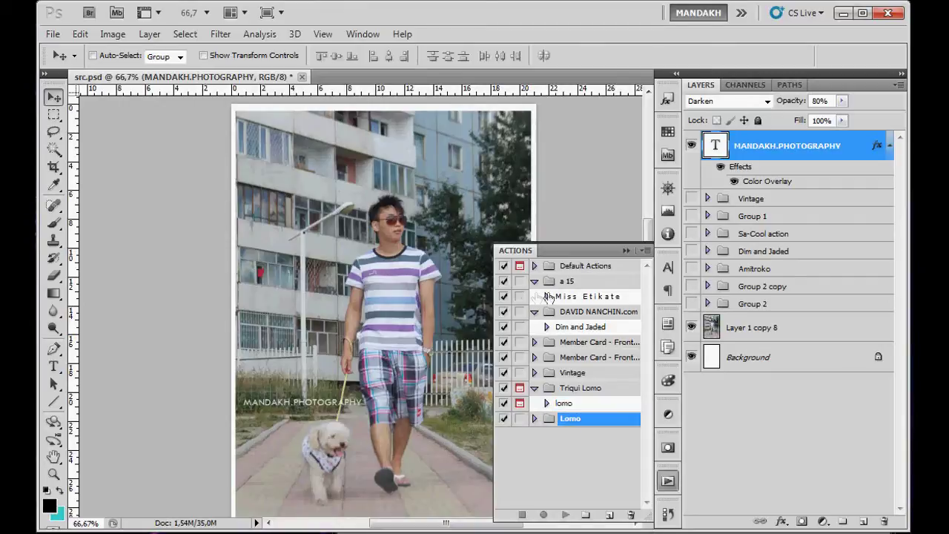
{"action": "left_click", "coordinate": [534, 418]}
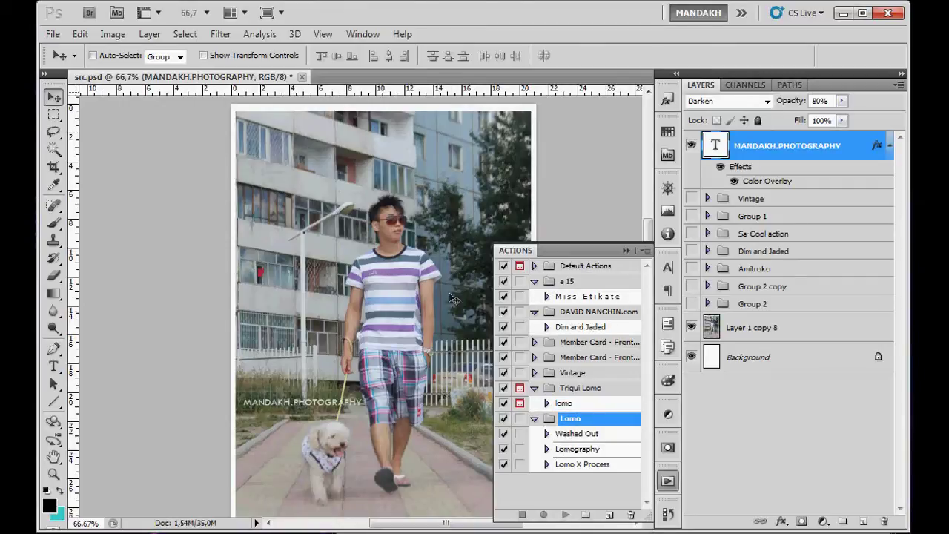
- Play the Washed Out action from the Lomo set on the photo layer, Layer 1 copy 8
{"action": "right_click", "coordinate": [368, 235]}
{"action": "left_click", "coordinate": [369, 238]}
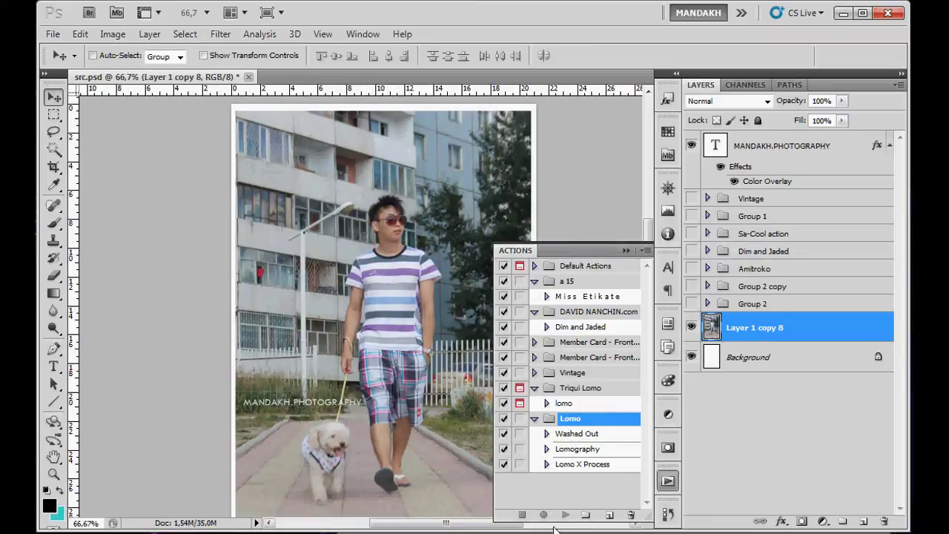
{"action": "left_click", "coordinate": [556, 435]}
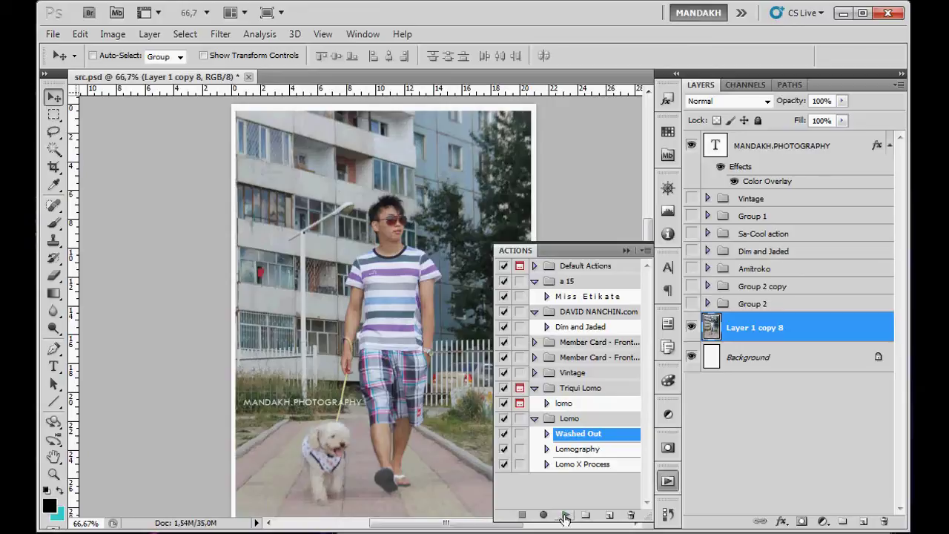
{"action": "left_click", "coordinate": [565, 515]}
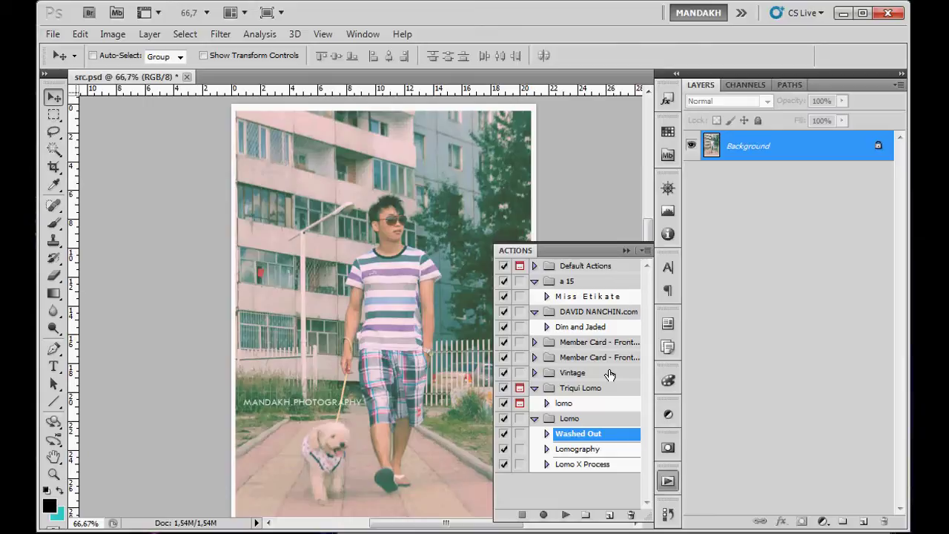
- Collapse the Lomo set and load the Actions___Retro_Vintage___by_rocketlaunch action set
{"action": "left_click", "coordinate": [533, 419]}
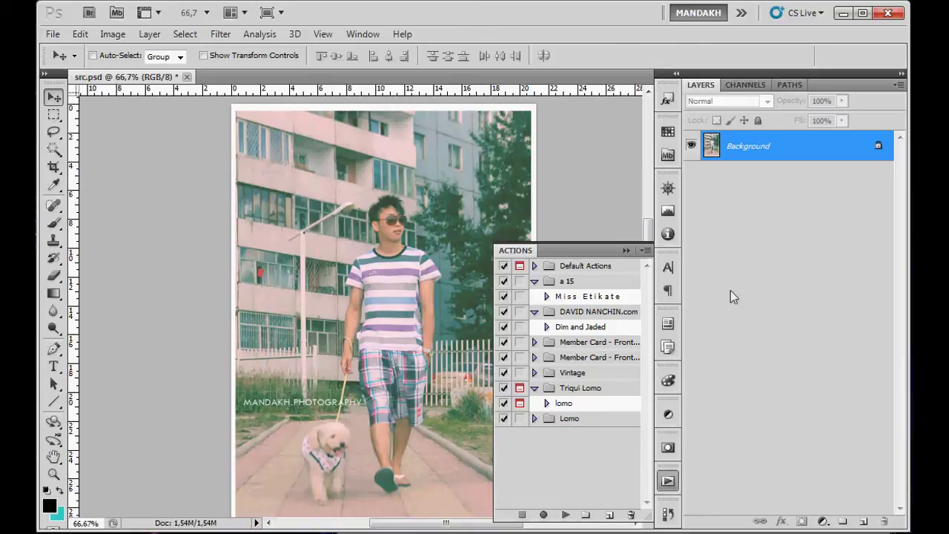
{"action": "left_click", "coordinate": [647, 250]}
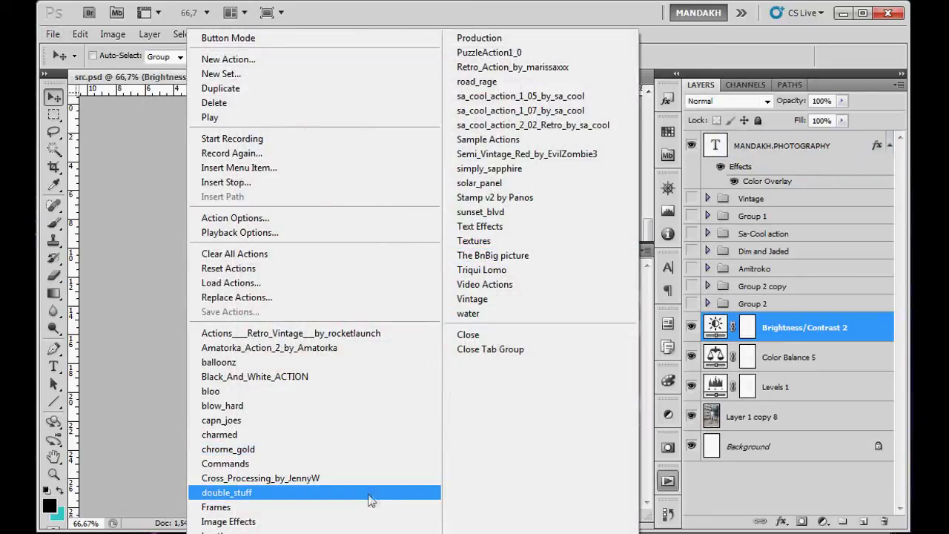
{"action": "left_click", "coordinate": [276, 338]}
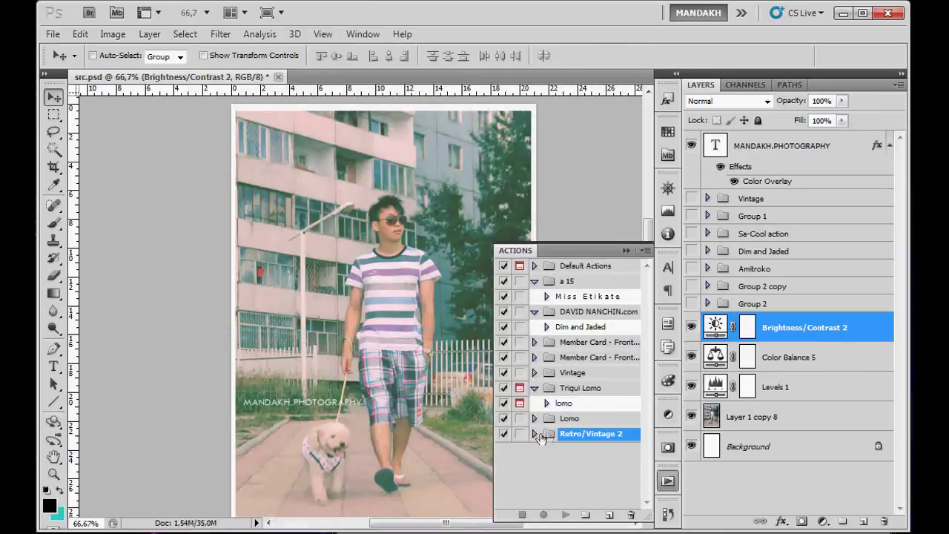
- Delete the Brightness/Contrast 2, Color Balance 5 and Levels 1 adjustment layers to remove the Washed Out effect
{"action": "left_click", "coordinate": [747, 387], "text": "shift"}
{"action": "left_click", "coordinate": [750, 391]}
{"action": "left_click", "coordinate": [714, 330], "text": "shift"}
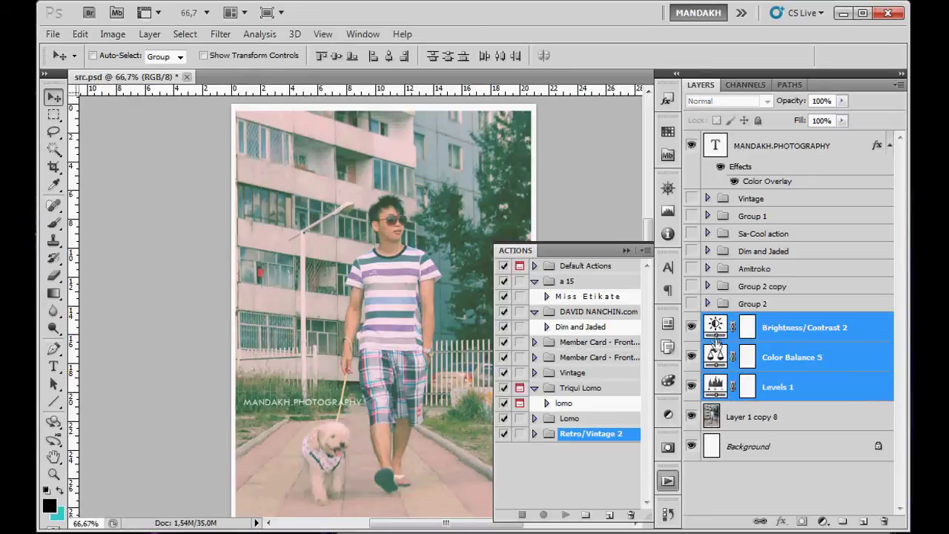
{"action": "key", "text": "Delete"}
- Enable all dialogs for the Pink/Red Desaturation action in the Retro/Vintage 2 set and expand its recorded commands
{"action": "left_click", "coordinate": [534, 433]}
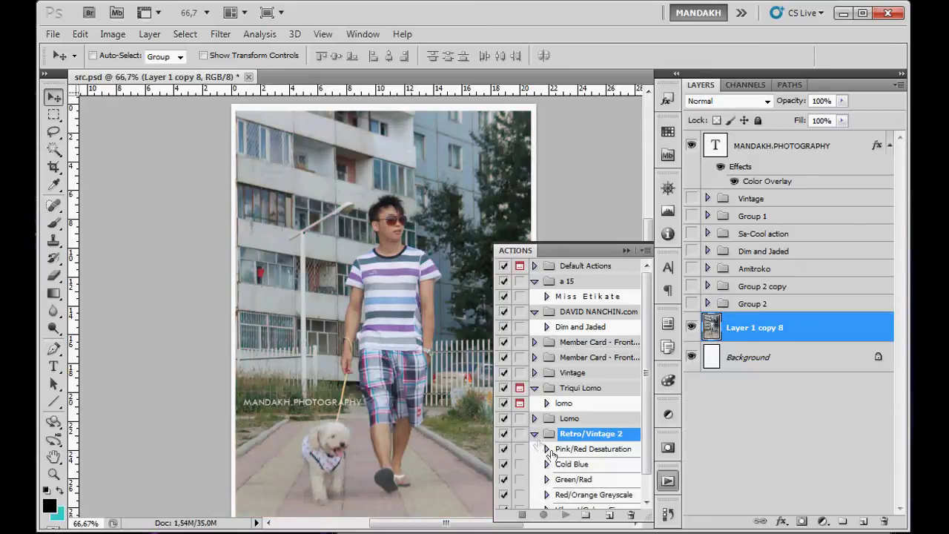
{"action": "left_click", "coordinate": [592, 450]}
{"action": "scroll", "coordinate": [578, 461], "scroll_direction": "down", "scroll_amount": 1}
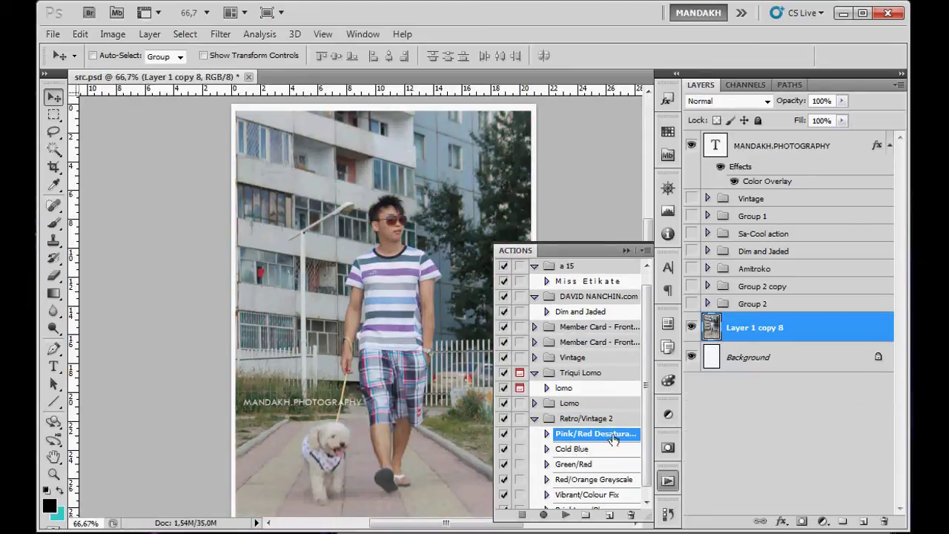
{"action": "left_click", "coordinate": [520, 437]}
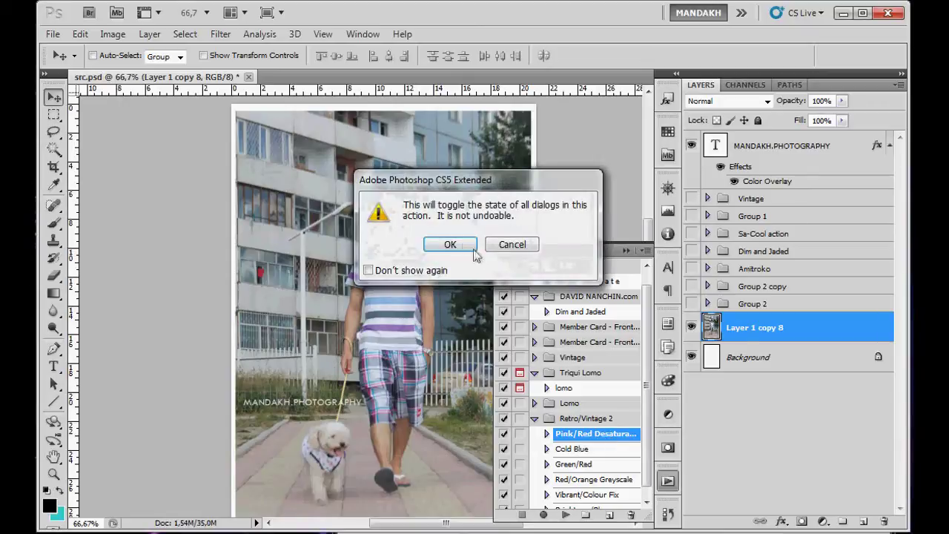
{"action": "left_click", "coordinate": [473, 249]}
{"action": "left_click", "coordinate": [546, 434]}
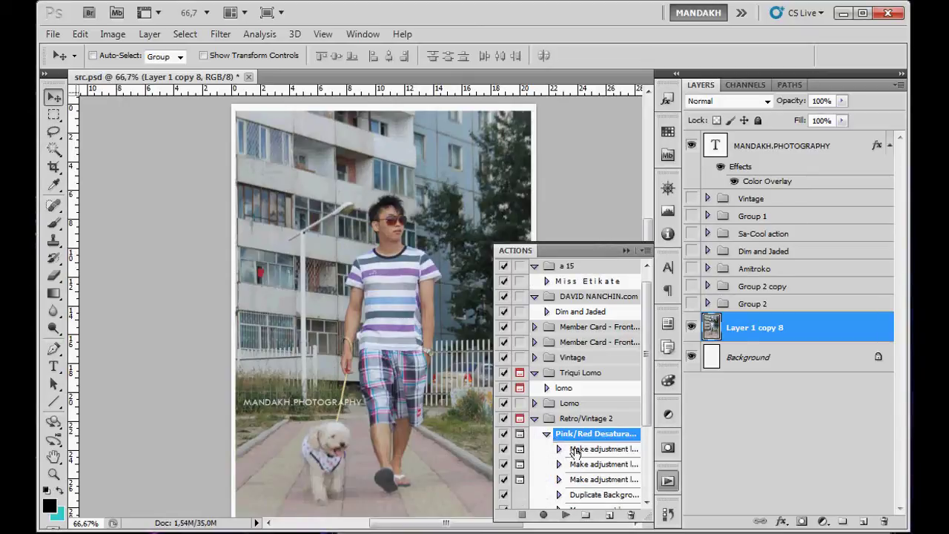
- Play the Pink/Red Desaturation action, accepting its Curves, Selective Color and Color Balance settings and an opacity of 10% for the duplicated background
{"action": "left_click", "coordinate": [565, 514]}
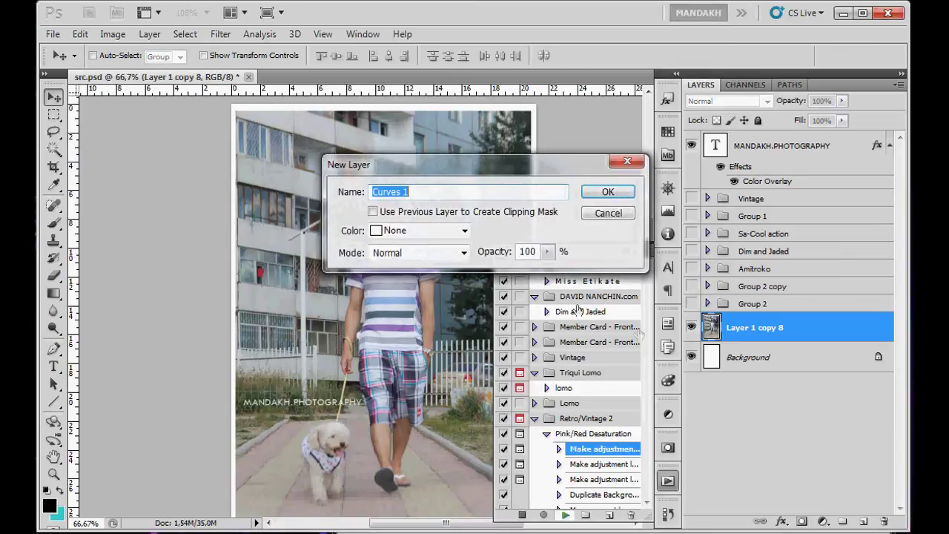
{"action": "left_click", "coordinate": [614, 194]}
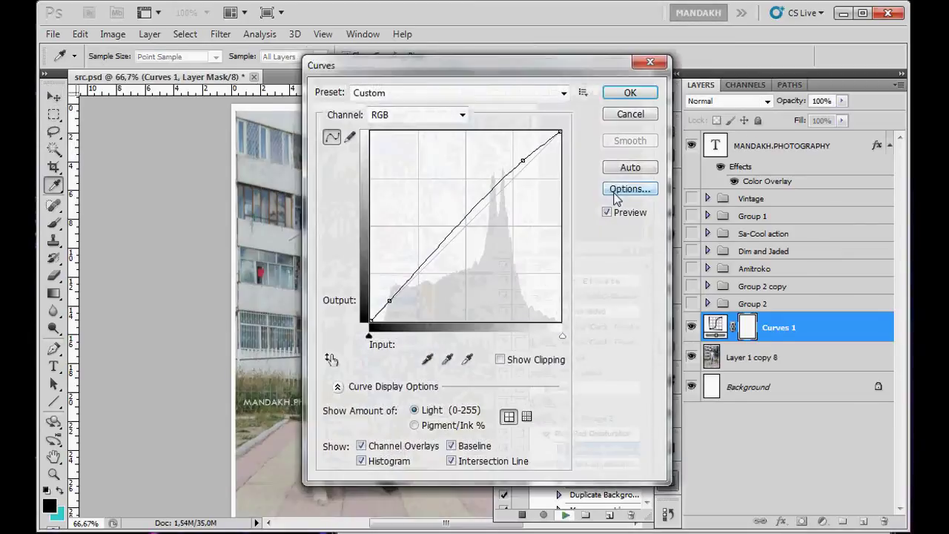
{"action": "left_click", "coordinate": [626, 97]}
{"action": "left_click", "coordinate": [614, 194]}
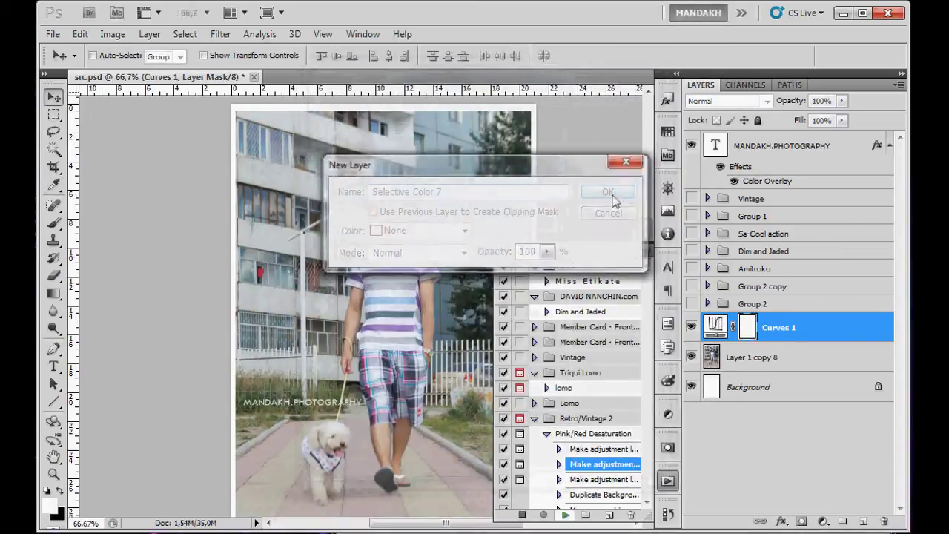
{"action": "left_click", "coordinate": [531, 97]}
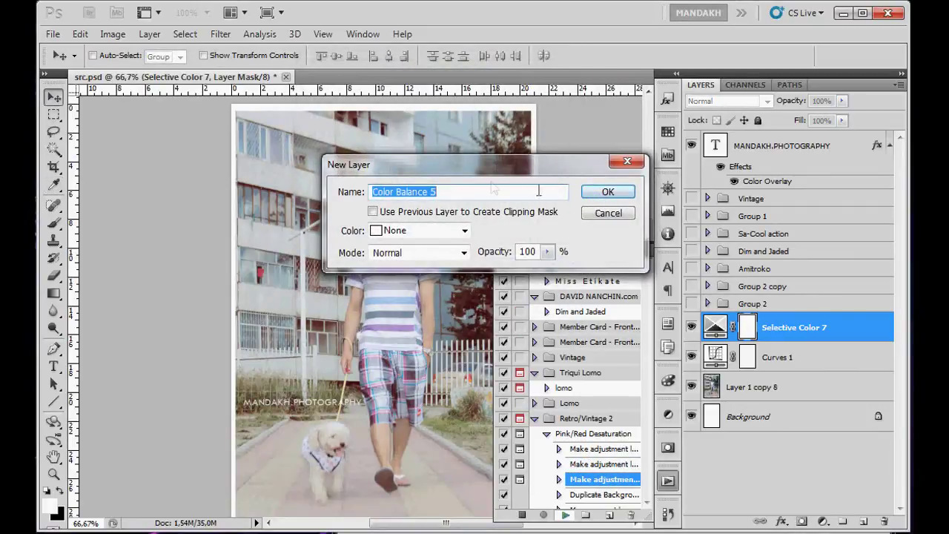
{"action": "left_click", "coordinate": [612, 192]}
{"action": "left_click", "coordinate": [605, 97]}
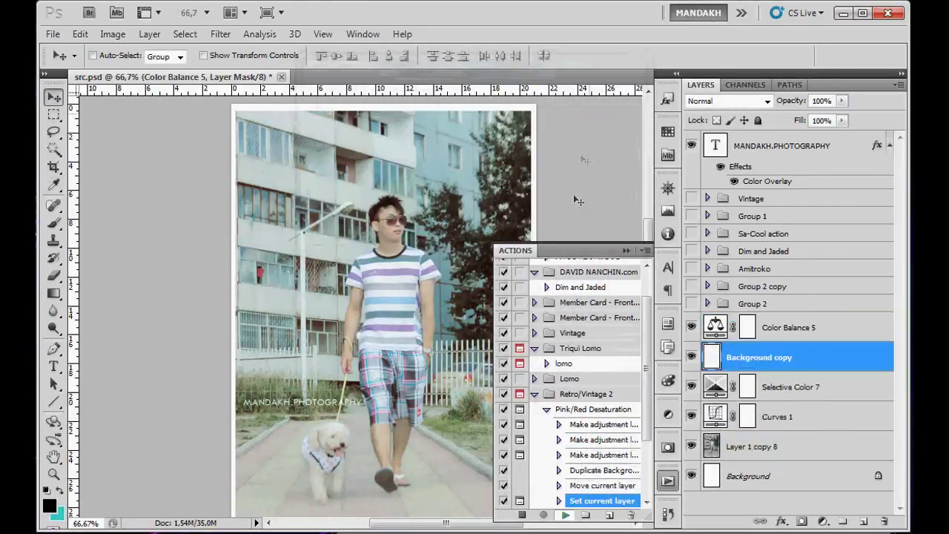
{"action": "type", "text": "10"}
{"action": "key", "text": "Return"}
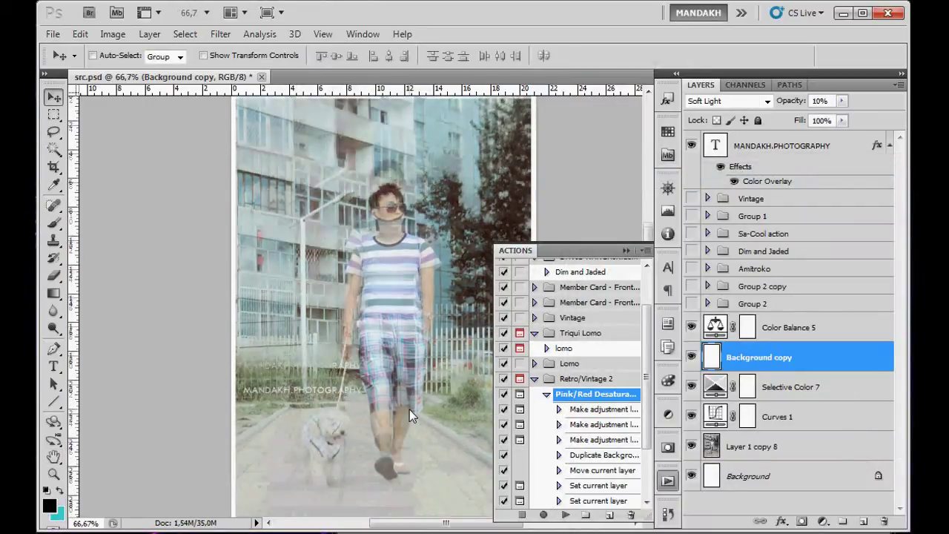
- Collapse the Pink/Red Desaturation action, select the Cold Blue action and hide the Actions list
{"action": "left_click", "coordinate": [546, 393]}
{"action": "left_click", "coordinate": [569, 444]}
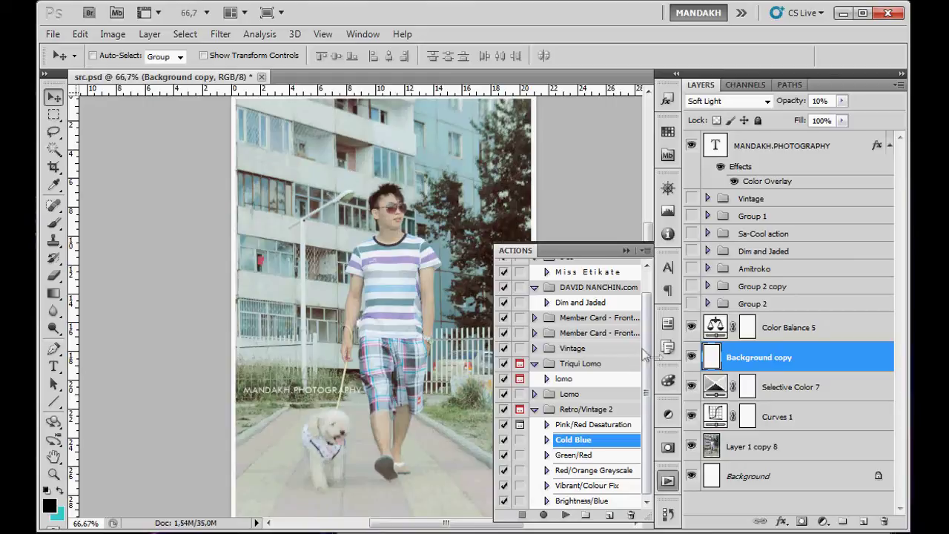
{"action": "left_click", "coordinate": [627, 252]}
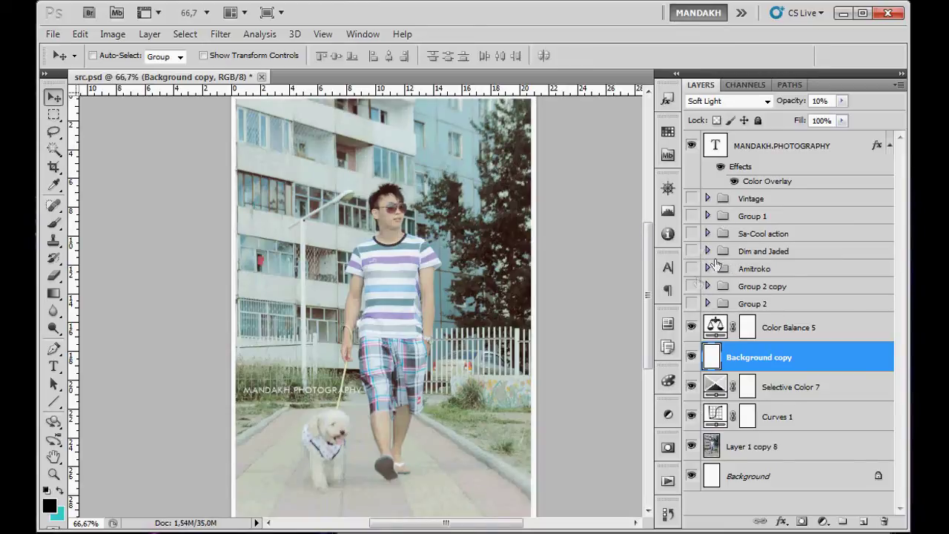
- Switch to the Photography workspace, show the layer list and collapse the histogram
{"action": "left_click", "coordinate": [743, 14]}
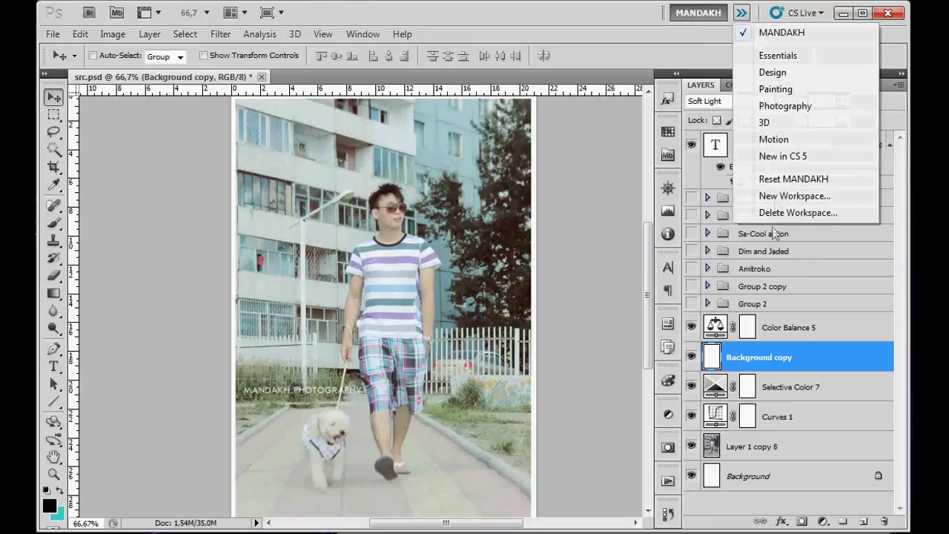
{"action": "left_click", "coordinate": [790, 104]}
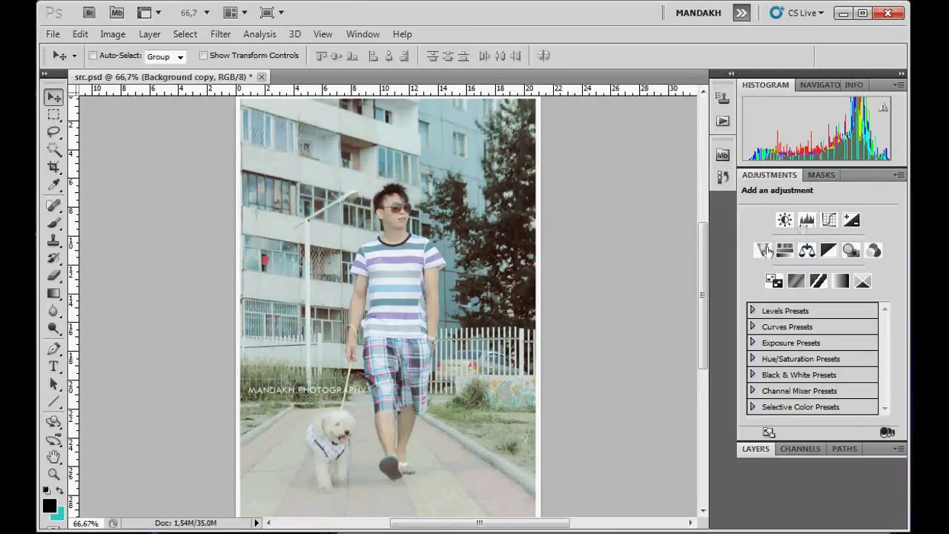
{"action": "left_click", "coordinate": [750, 449]}
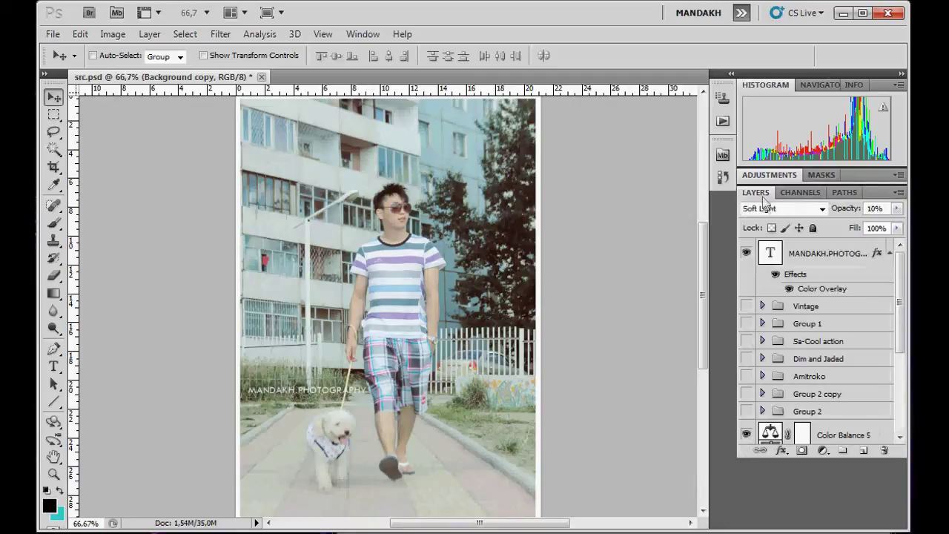
{"action": "double_click", "coordinate": [765, 85]}
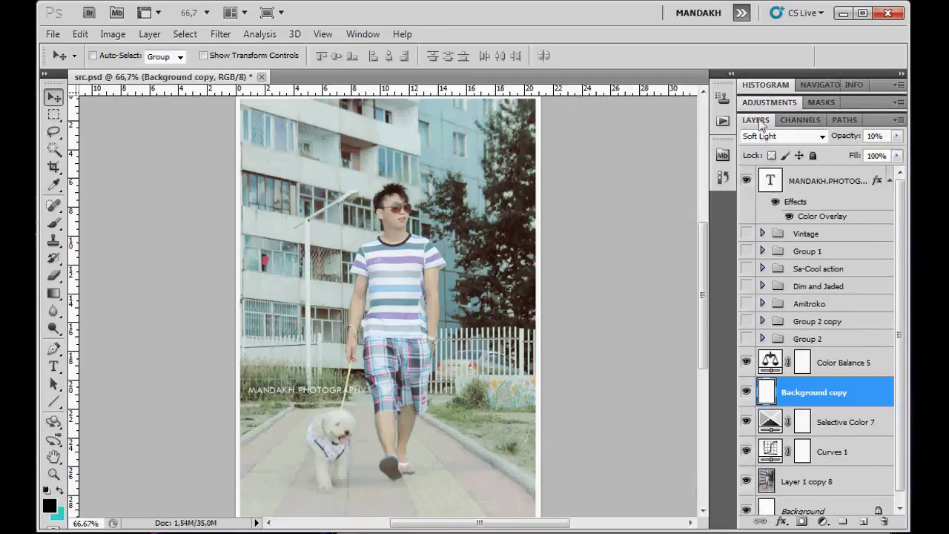
- Look over the available adjustments, collapse them to show the full layer list and select the Curves 1 layer mask
{"action": "left_click", "coordinate": [767, 103]}
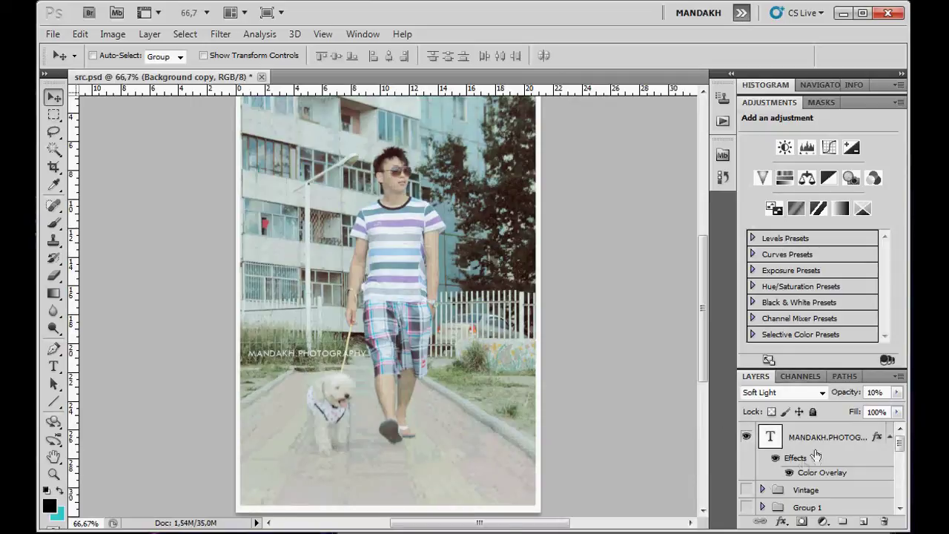
{"action": "mouse_move", "coordinate": [899, 443]}
{"action": "left_mouse_down"}
{"action": "mouse_move", "coordinate": [900, 496]}
{"action": "mouse_move", "coordinate": [897, 445]}
{"action": "left_mouse_up"}
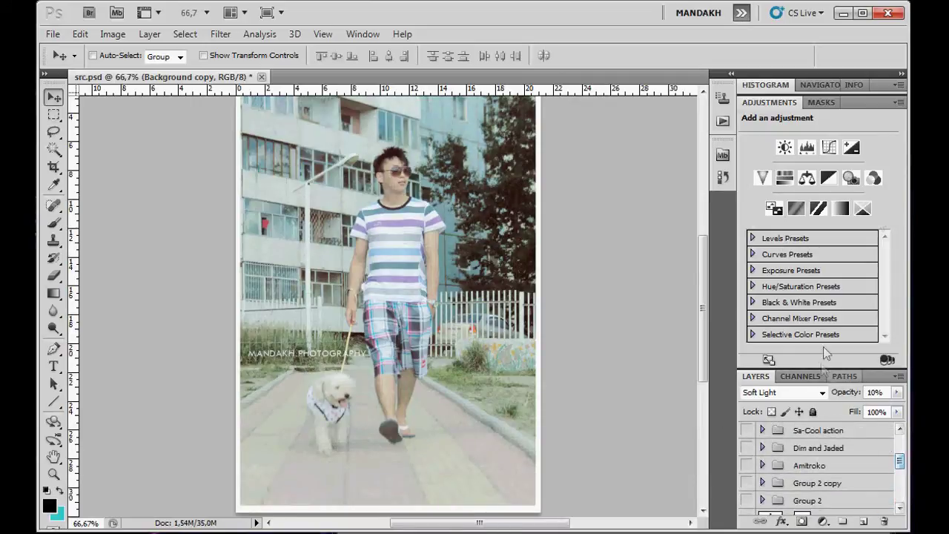
{"action": "double_click", "coordinate": [873, 101]}
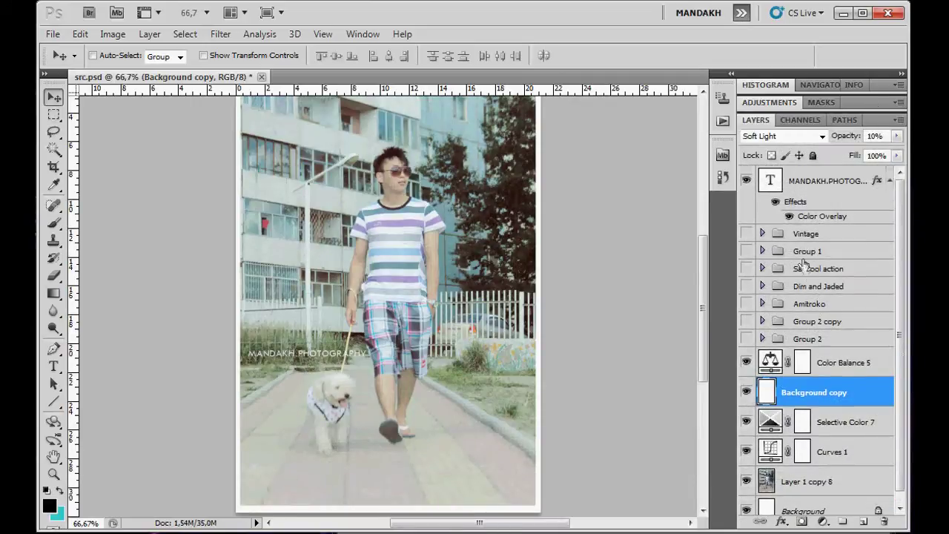
{"action": "left_click", "coordinate": [795, 455]}
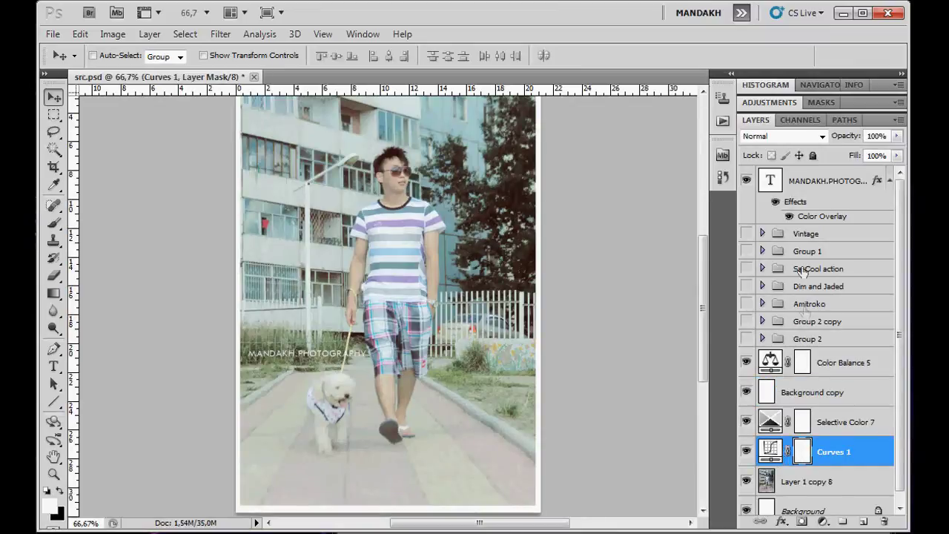
- Group all layers from Curves 1 up to the watermark text layer
{"action": "left_click", "coordinate": [798, 187], "text": "shift"}
{"action": "key", "text": "ctrl+g"}
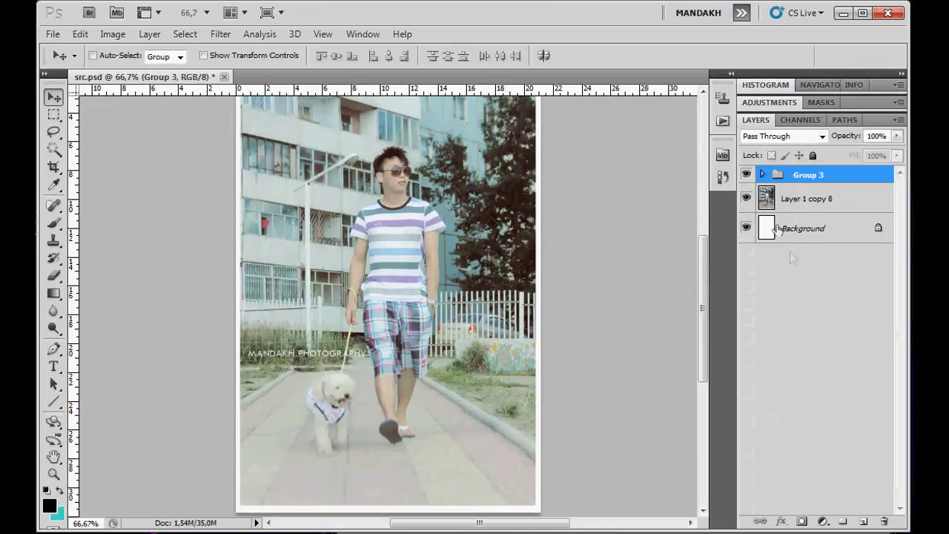
- Add a Hue/Saturation adjustment directly above Layer 1 copy 8 with Hue +15, Saturation -29 and Lightness +2
{"action": "left_click", "coordinate": [783, 199]}
{"action": "left_click", "coordinate": [771, 103]}
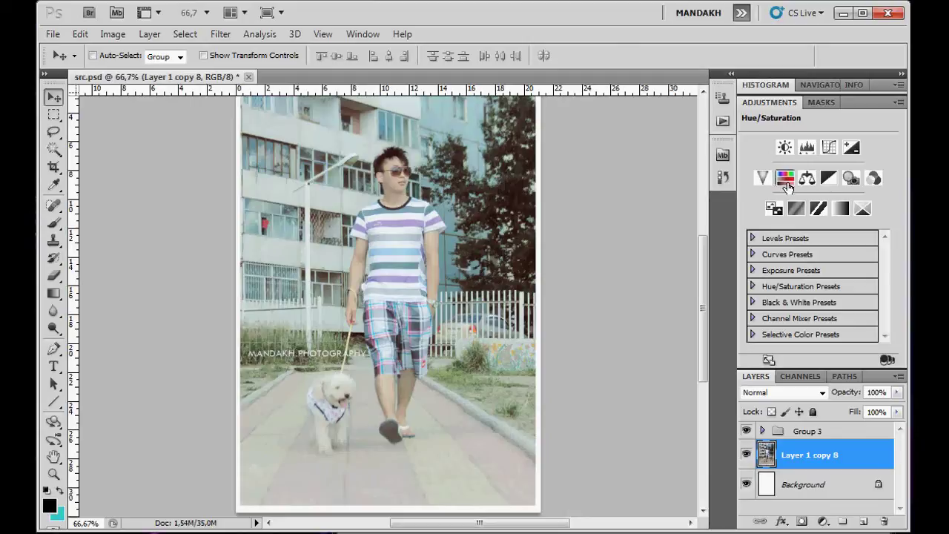
{"action": "left_click", "coordinate": [784, 178]}
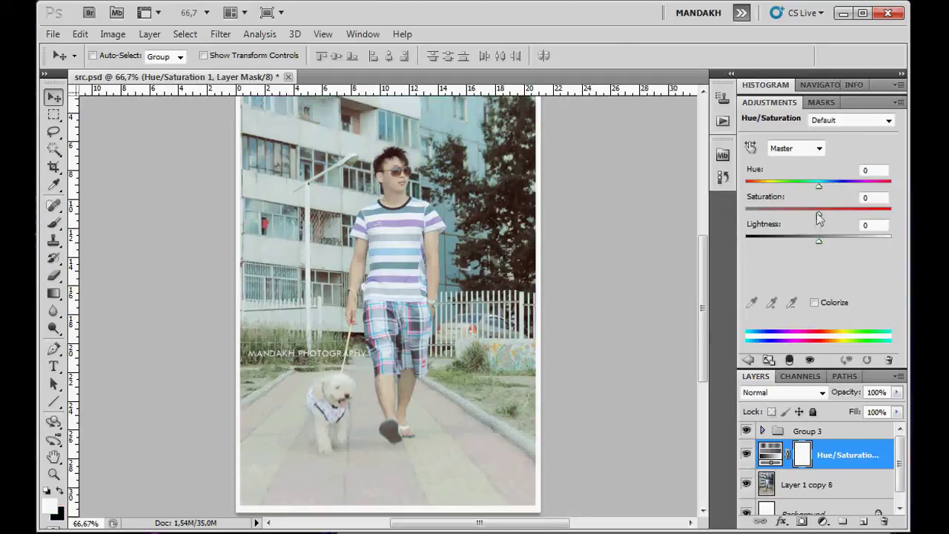
{"action": "left_click_drag", "start_coordinate": [819, 214], "coordinate": [797, 219]}
{"action": "left_click_drag", "start_coordinate": [816, 185], "coordinate": [842, 192]}
{"action": "mouse_move", "coordinate": [819, 241]}
{"action": "left_mouse_down"}
{"action": "mouse_move", "coordinate": [830, 241]}
{"action": "mouse_move", "coordinate": [820, 241]}
{"action": "left_mouse_up"}
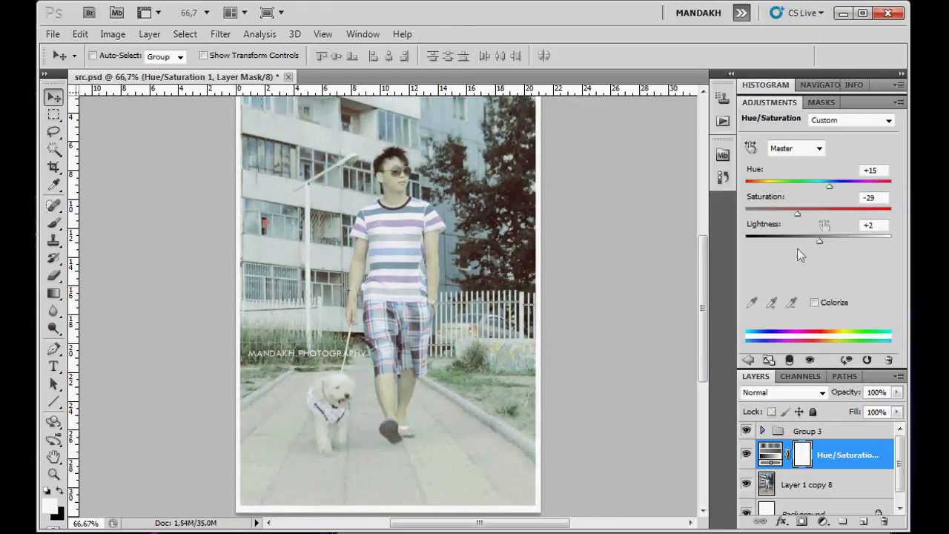
{"action": "left_click", "coordinate": [749, 359]}
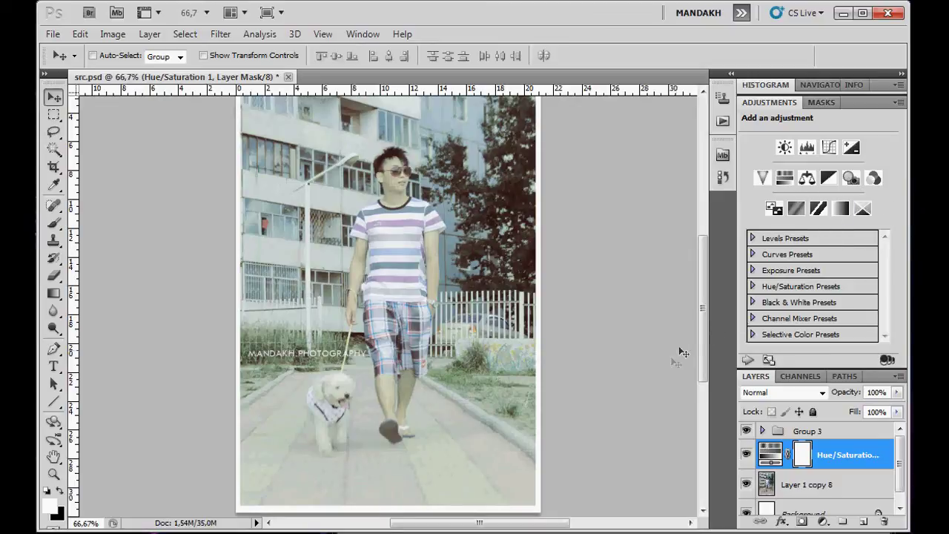
{"action": "left_click_drag", "start_coordinate": [705, 334], "coordinate": [706, 358]}
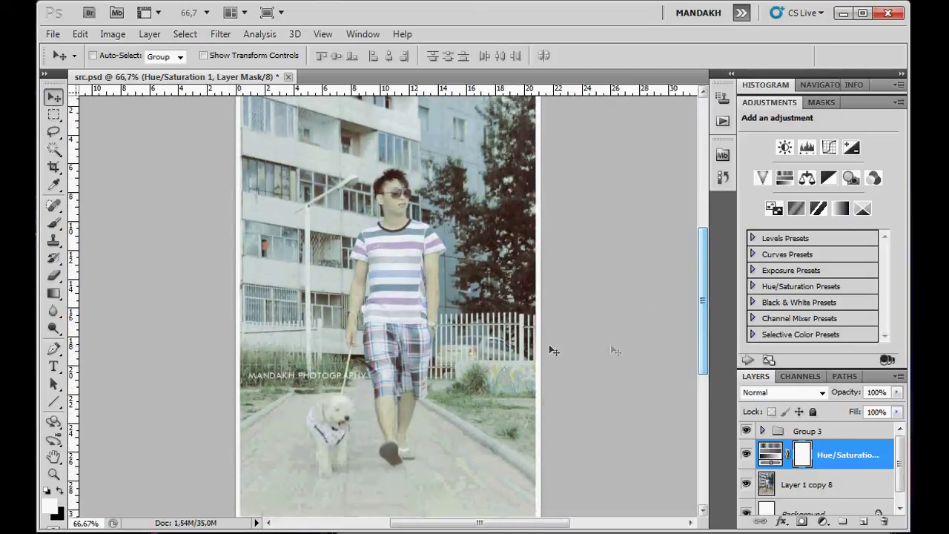